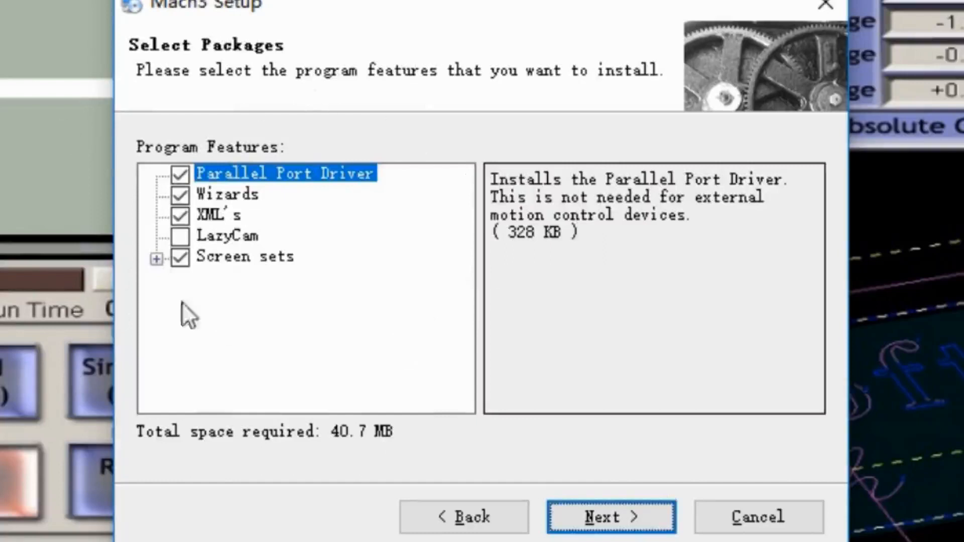
- Install the selected Mach3 packages without creating a custom profile, including the parallel port driver, and dismiss the DriverTest message
left_click(607, 508)
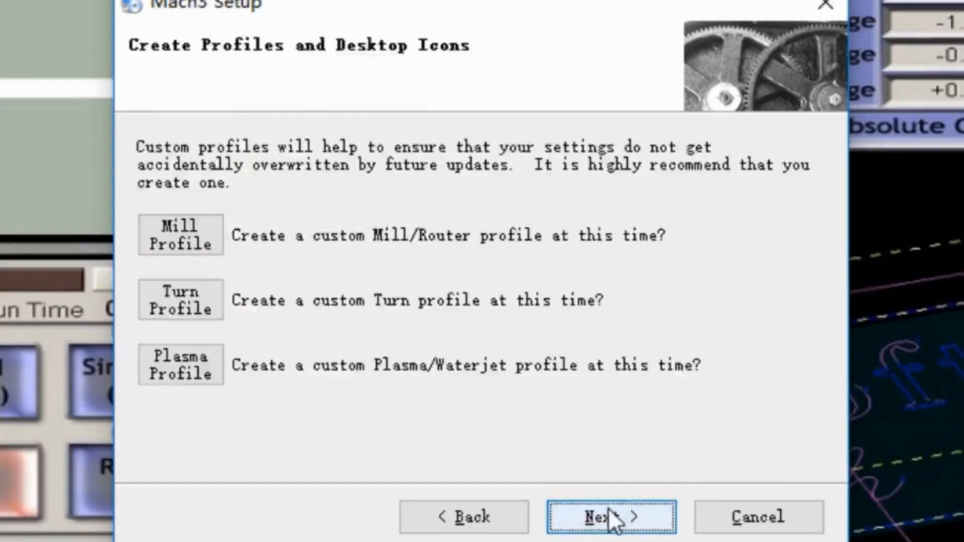
left_click(607, 508)
left_click(607, 508)
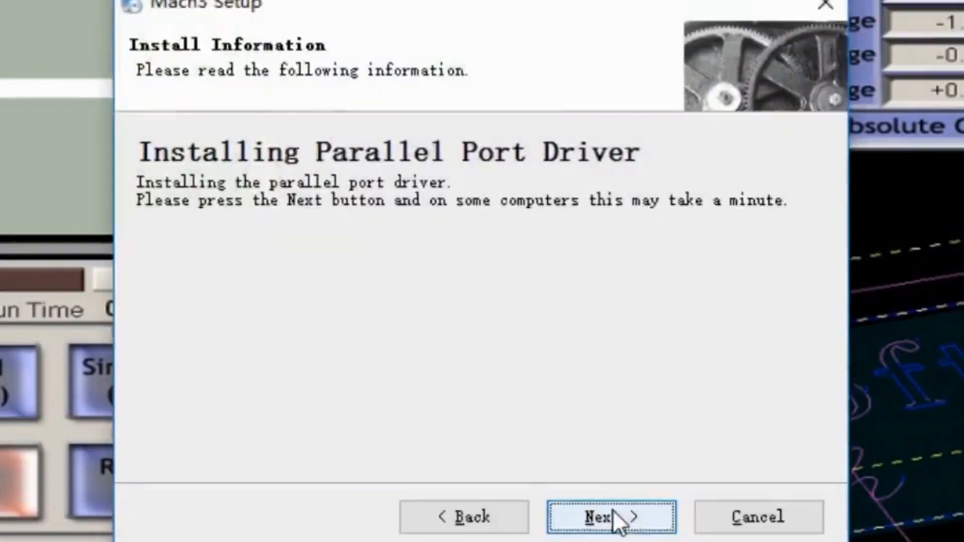
left_click(613, 510)
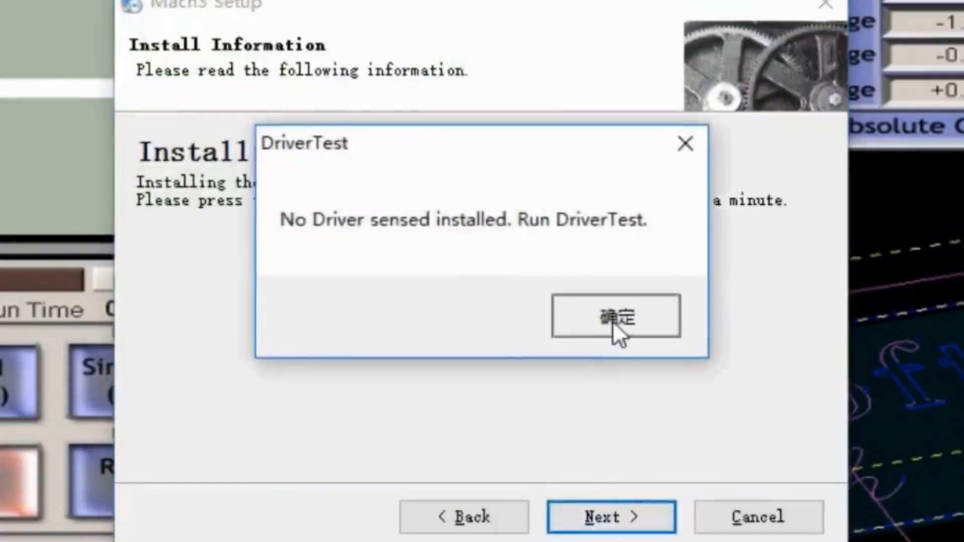
left_click(614, 324)
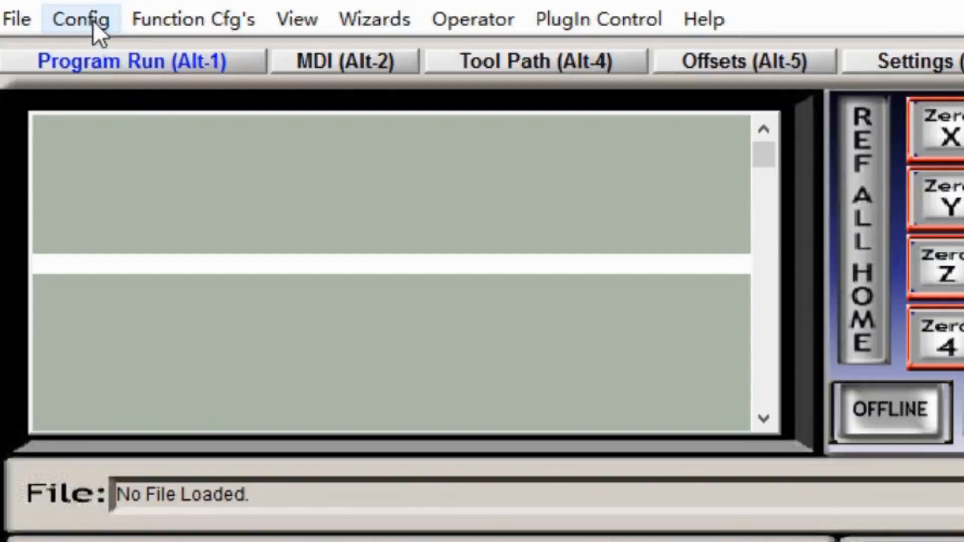
- Set the native units for the motor setup dialog to MM's
left_click(92, 20)
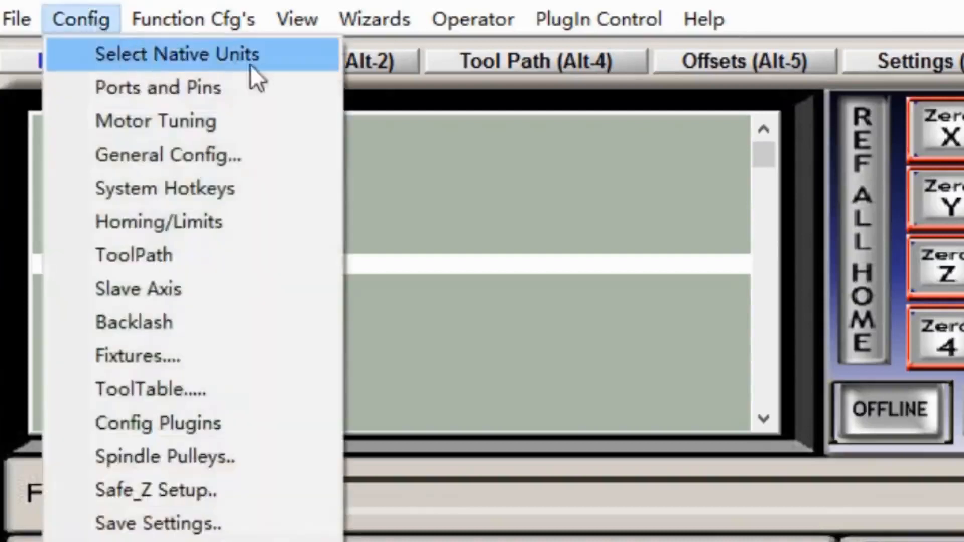
left_click(147, 50)
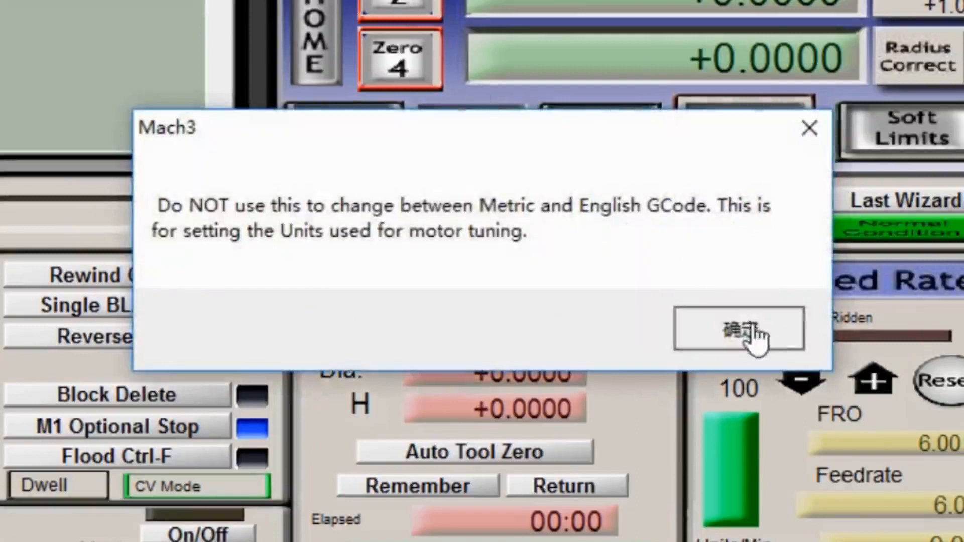
left_click(751, 327)
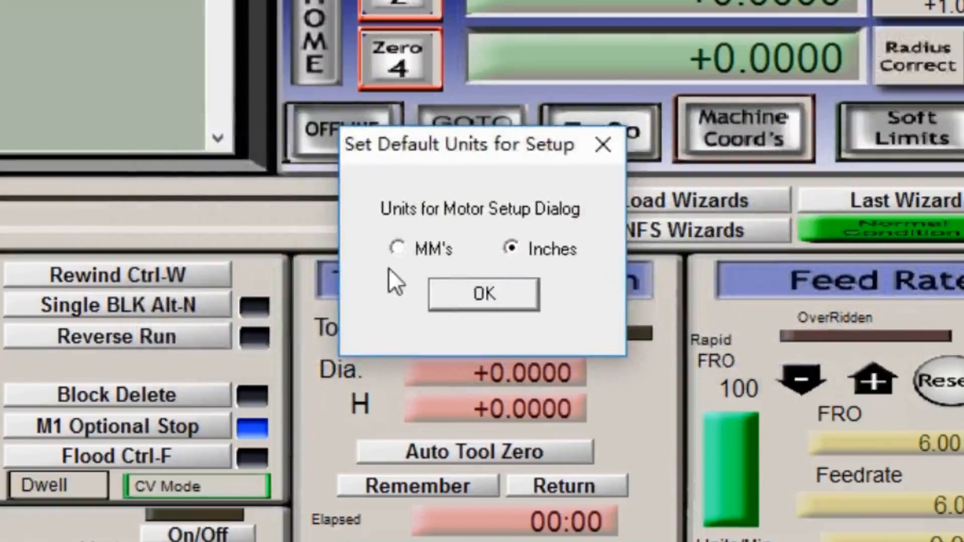
left_click(397, 247)
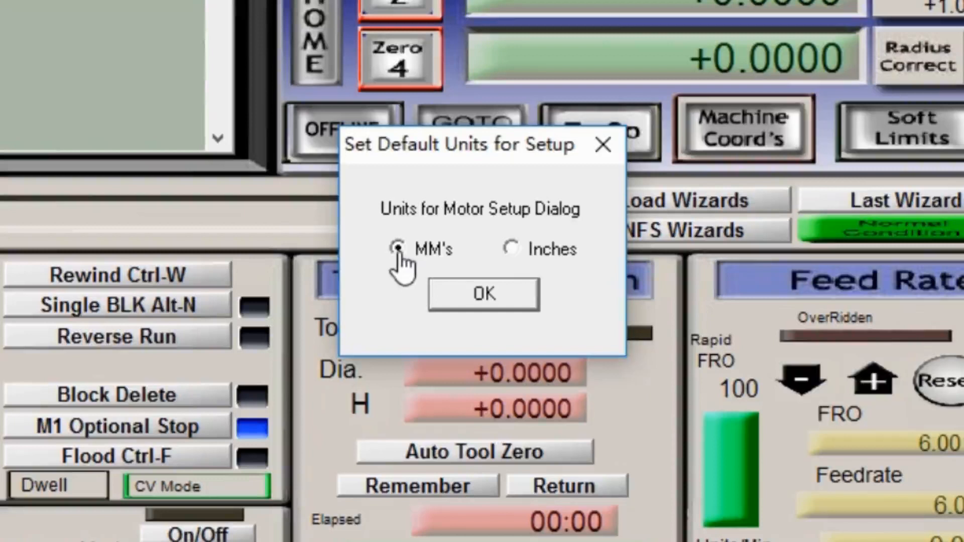
left_click(476, 293)
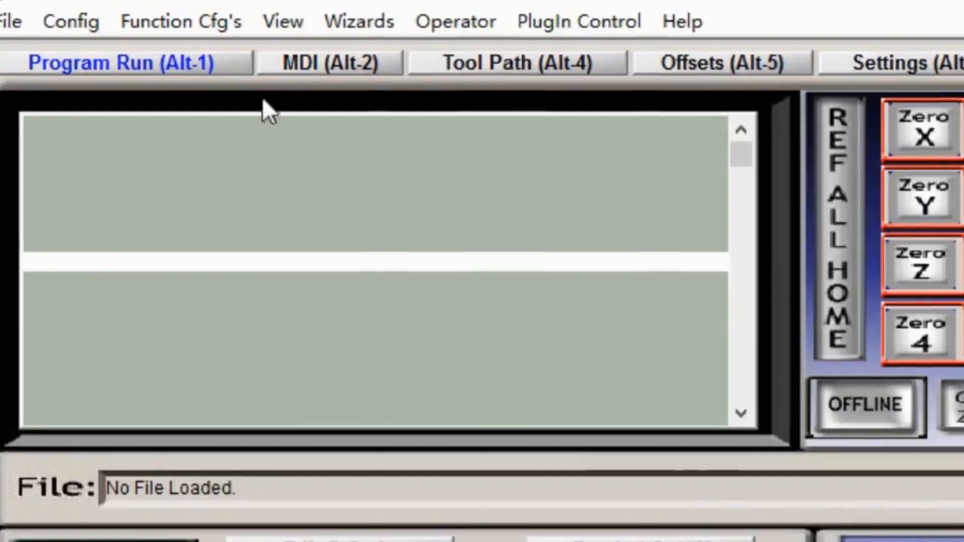
- Enable the A Axis motor output in the Ports and Pins configuration
left_click(107, 19)
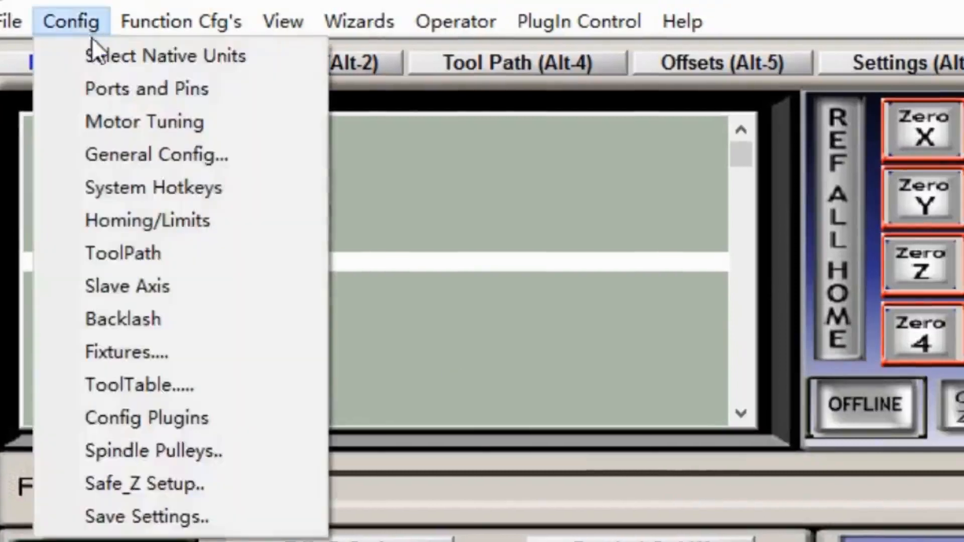
left_click(139, 87)
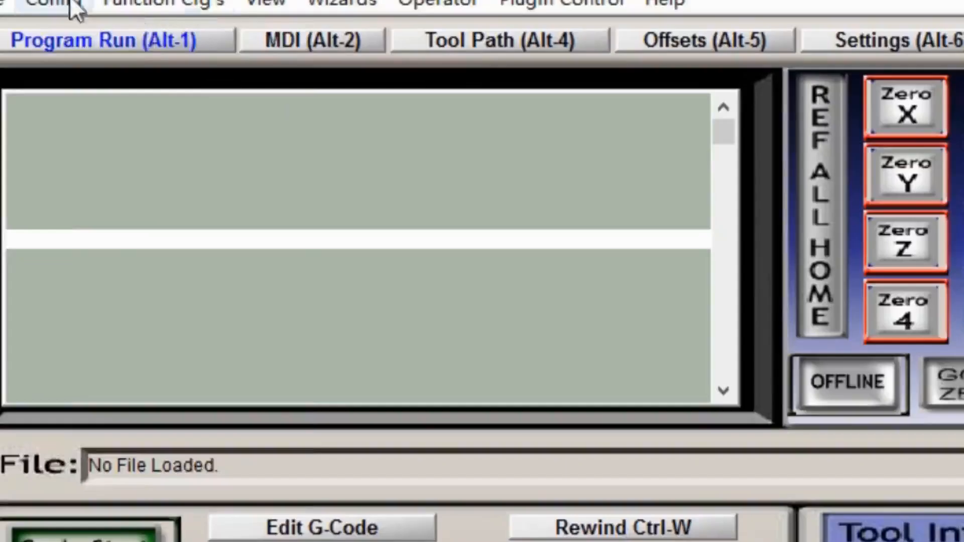
left_click(70, 4)
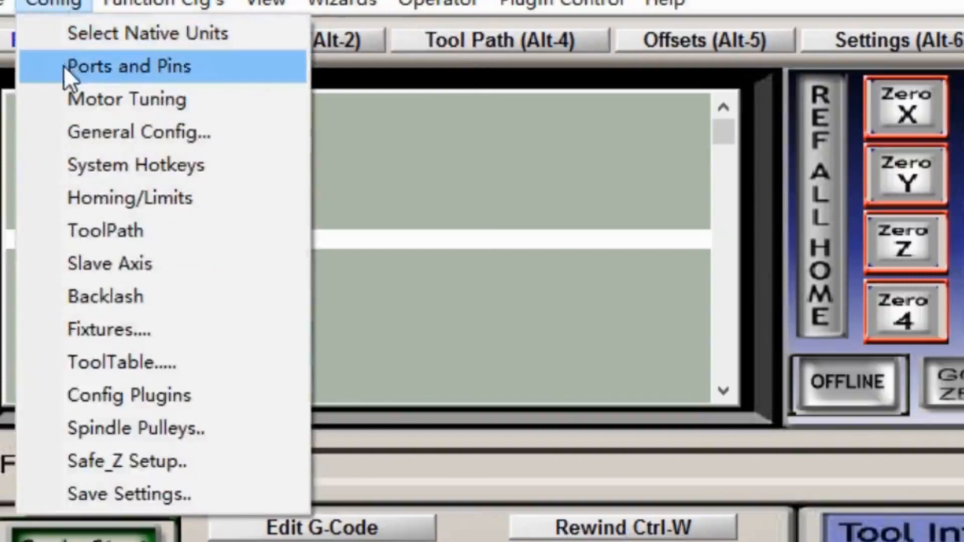
left_click(68, 68)
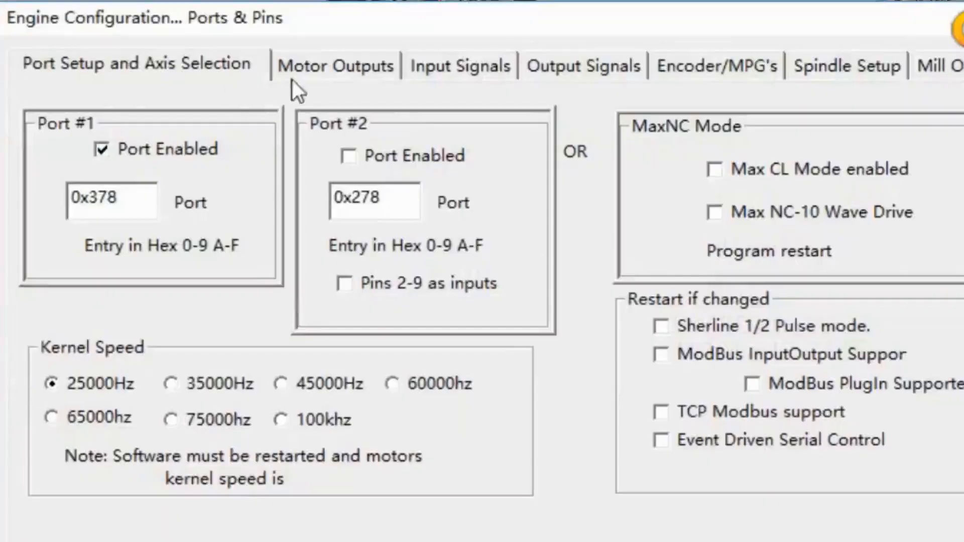
left_click(314, 68)
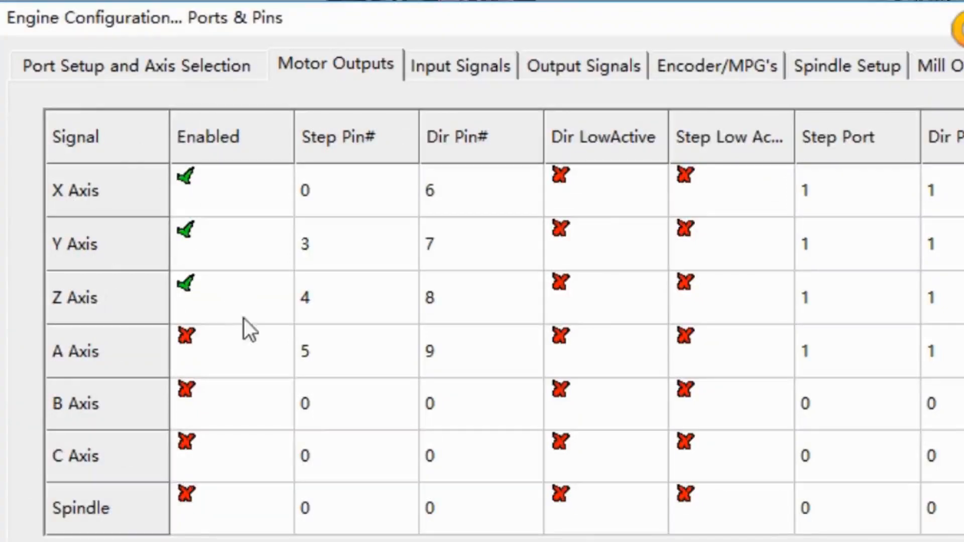
left_click(212, 350)
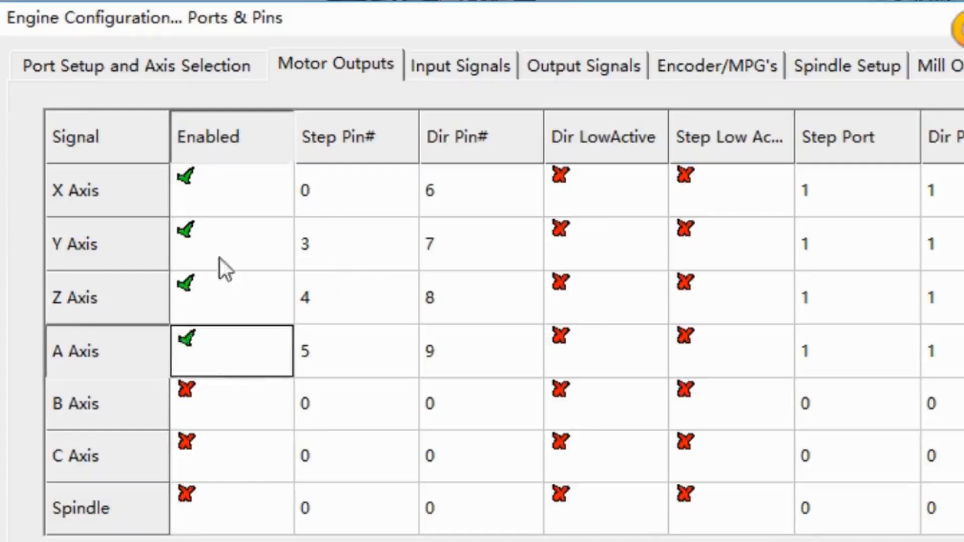
- Set the motor output step pins to 2 for X, 4 for Y, 6 for Z and 8 for A
double_click(336, 190)
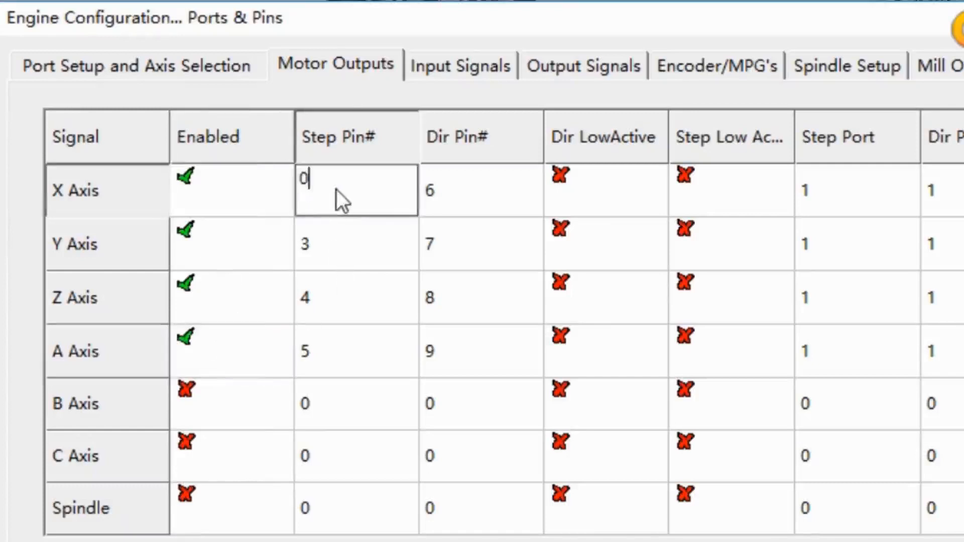
key("BackSpace")
type("2")
double_click(317, 240)
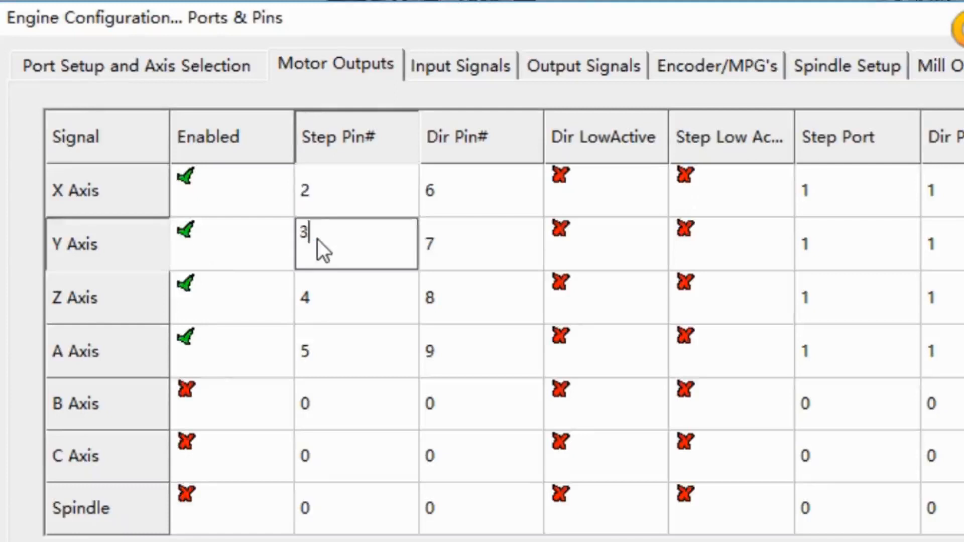
type("4")
double_click(337, 289)
key("BackSpace")
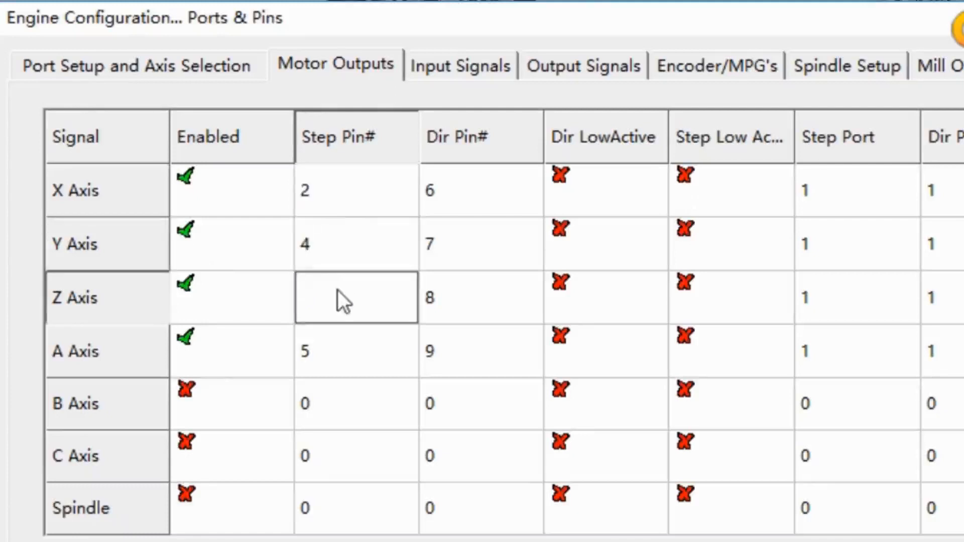
type("6")
left_click(332, 345)
key("BackSpace")
type("8")
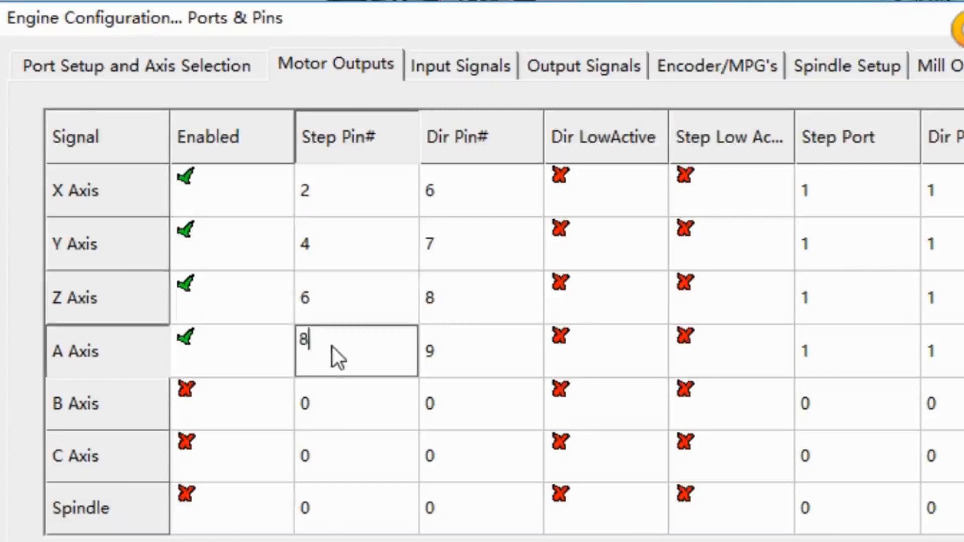
- Set the motor output direction pins to 3 for X, 5 for Y, 7 for Z and 9 for A
left_click(459, 198)
key("BackSpace")
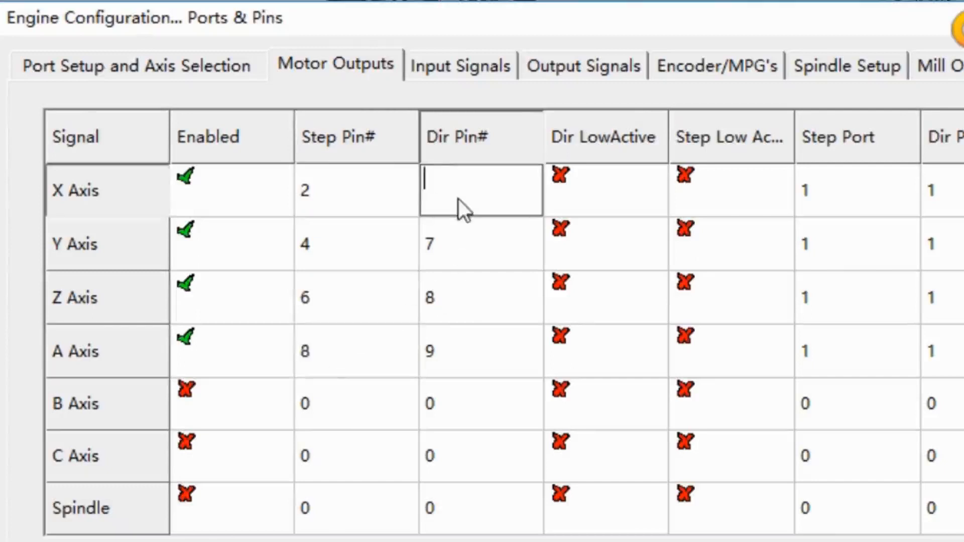
type("3")
left_click(483, 250)
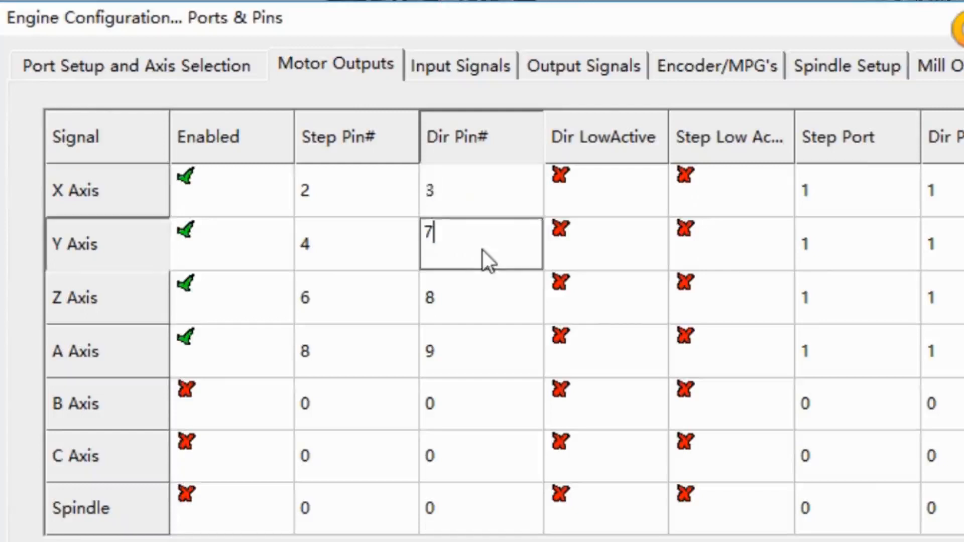
key("BackSpace")
type("5")
left_click(485, 291)
key("BackSpace")
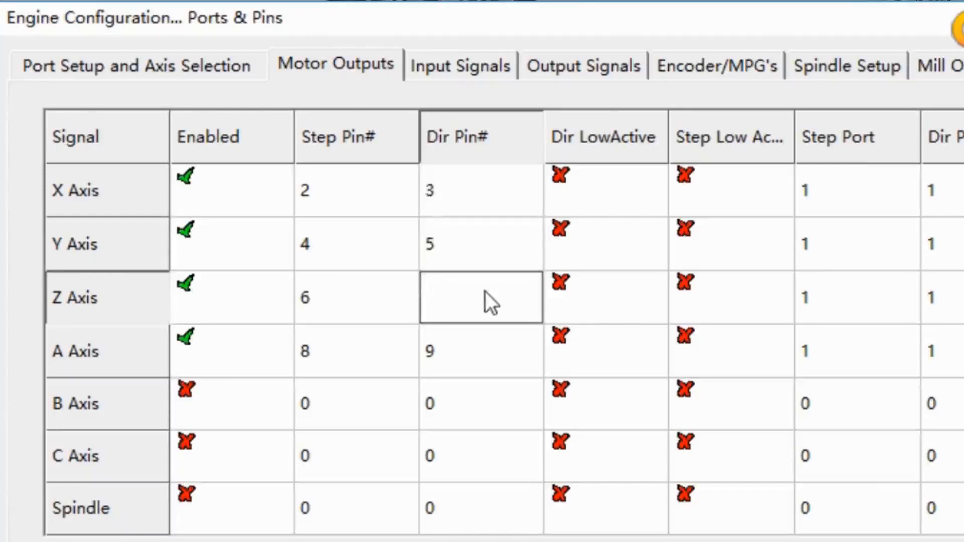
type("7")
left_click(517, 354)
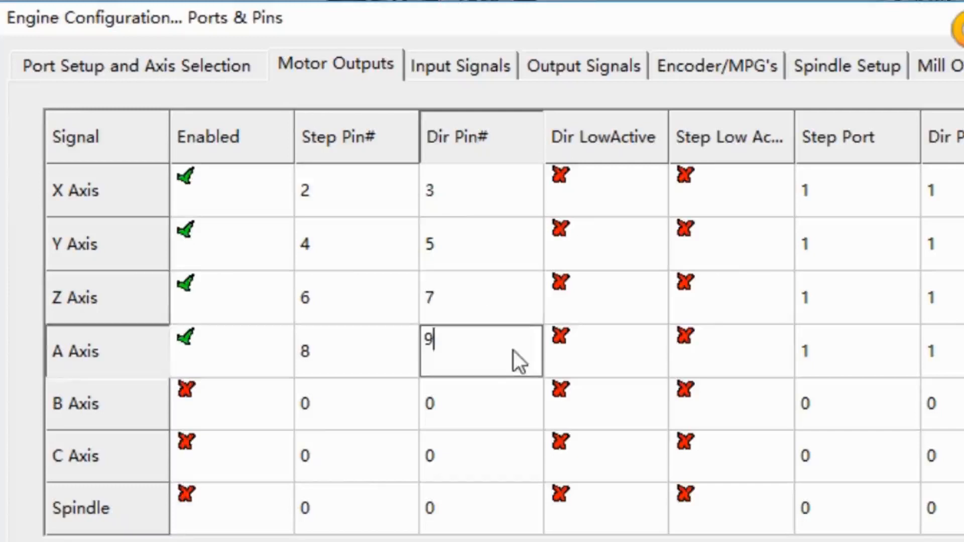
key("BackSpace")
type("9")
- Turn on Step Low Active for the X, Y and Z axes
left_click(586, 179)
left_click(586, 179)
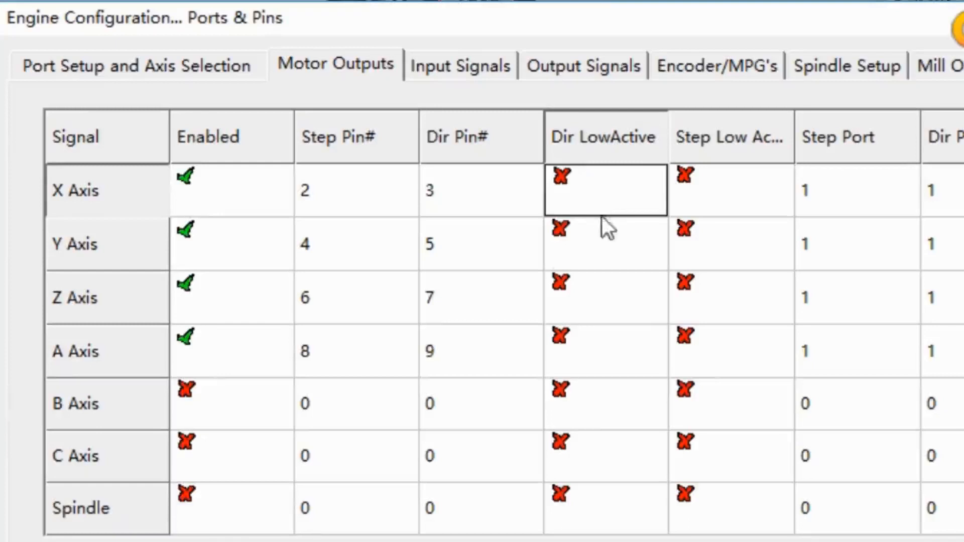
left_click(709, 177)
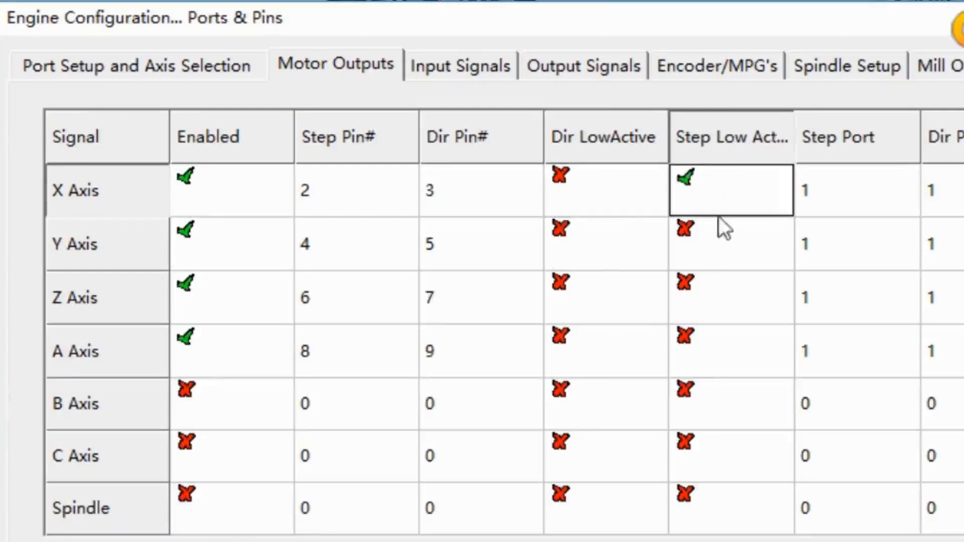
left_click(728, 242)
left_click(731, 303)
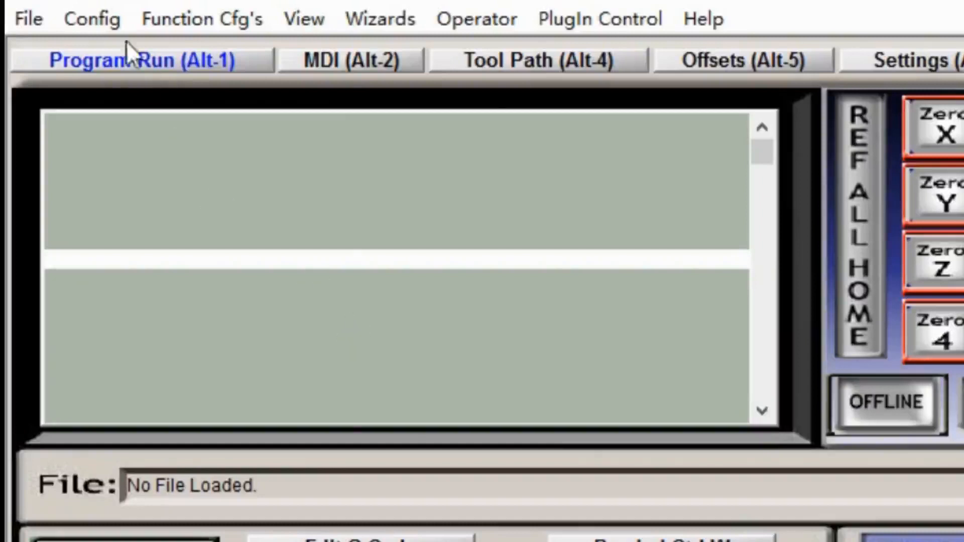
- Enable the EStop input signal in the Ports and Pins configuration and switch its Active Low setting
left_click(111, 22)
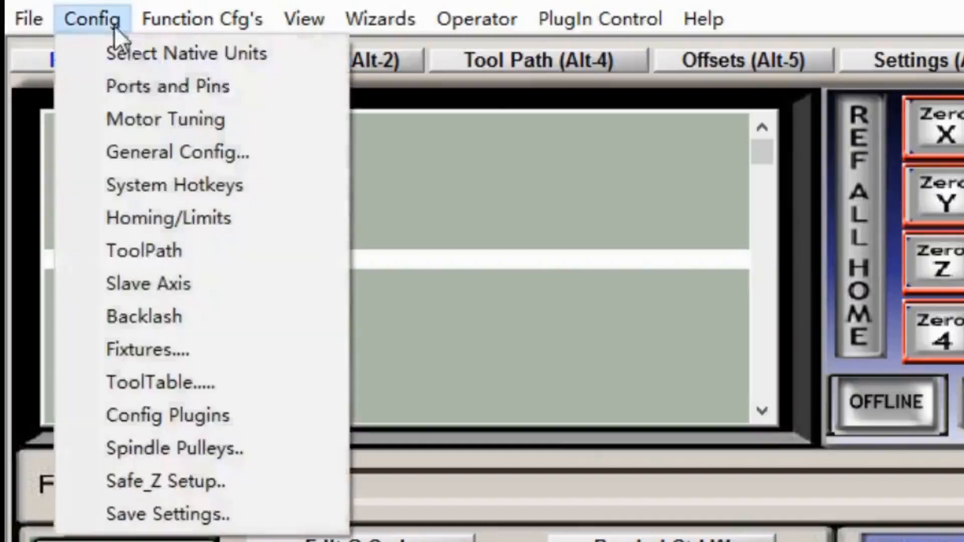
left_click(207, 92)
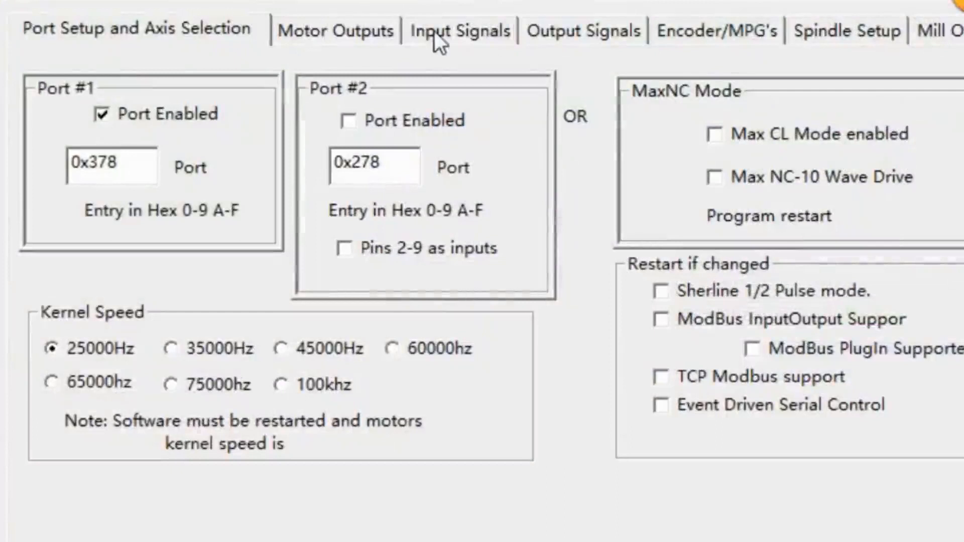
left_click(436, 31)
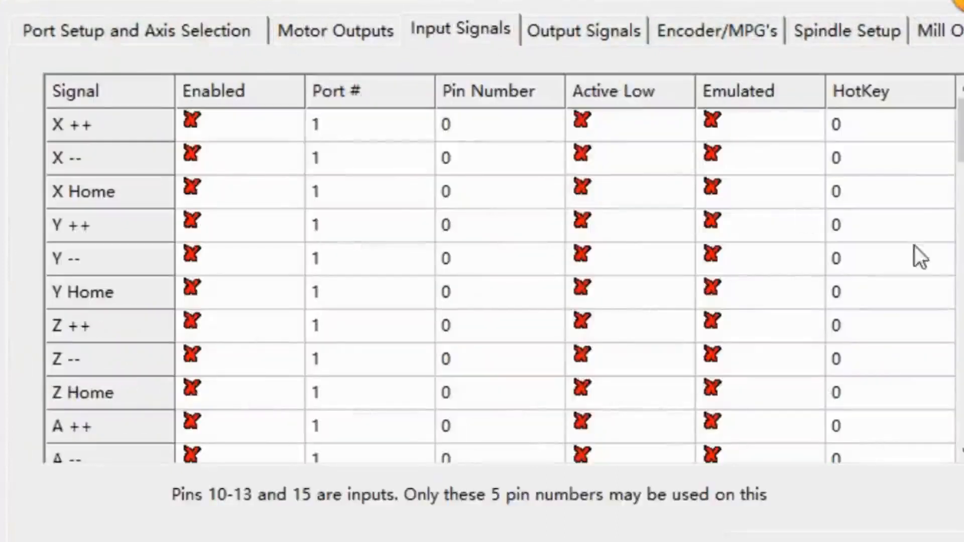
left_click_drag(959, 141, 957, 259)
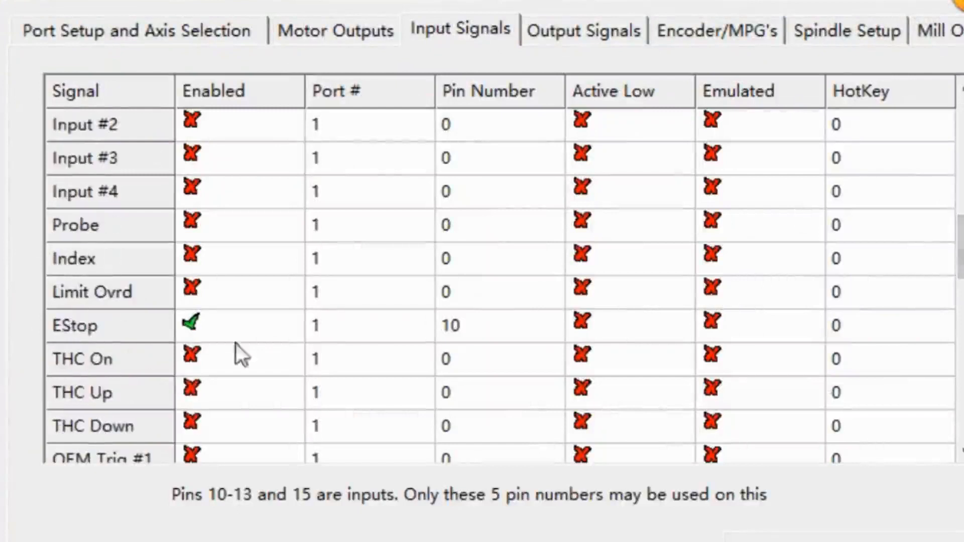
left_click(213, 330)
left_click(210, 330)
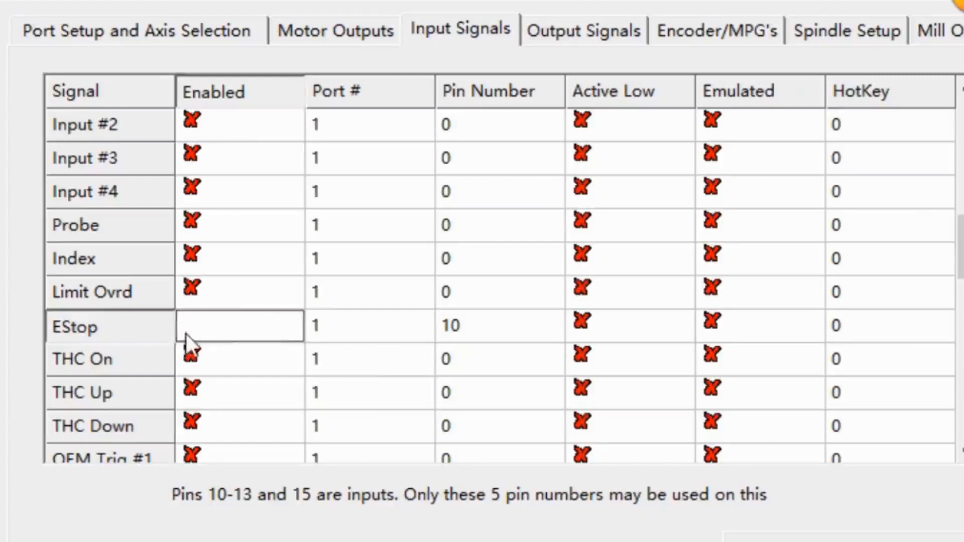
left_click(324, 332)
left_click(266, 333)
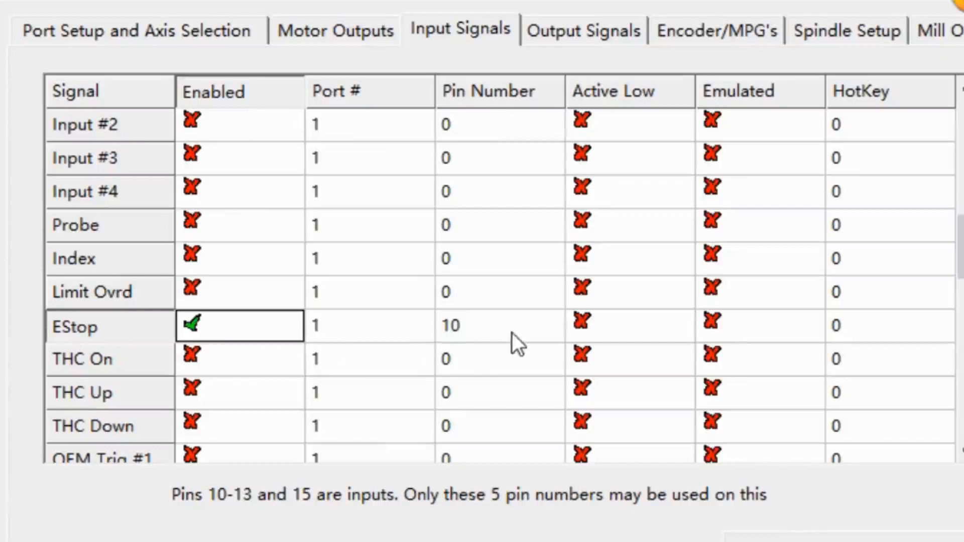
left_click(595, 326)
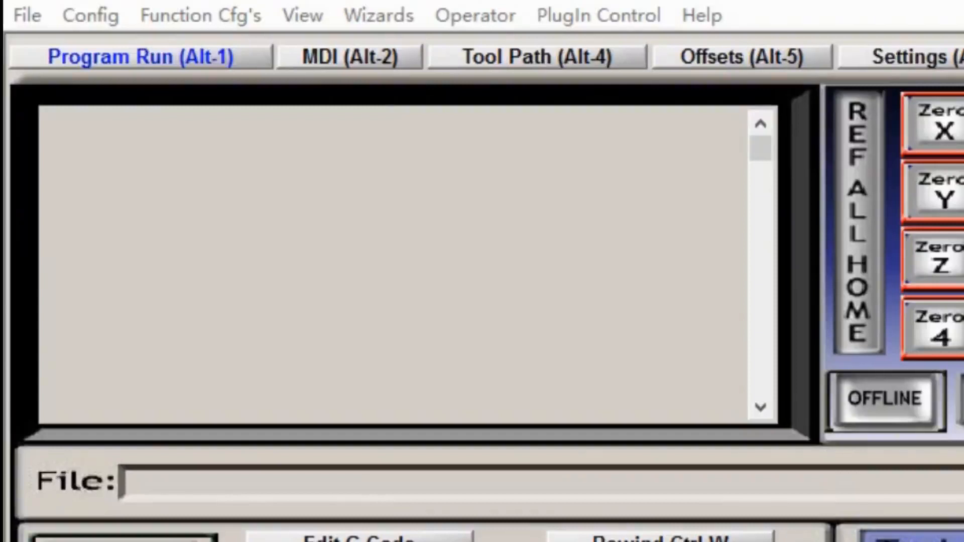
- Enable the X++, X--, Y++, Y--, Z++ and Z-- input signals in the Ports and Pins configuration
left_click(92, 17)
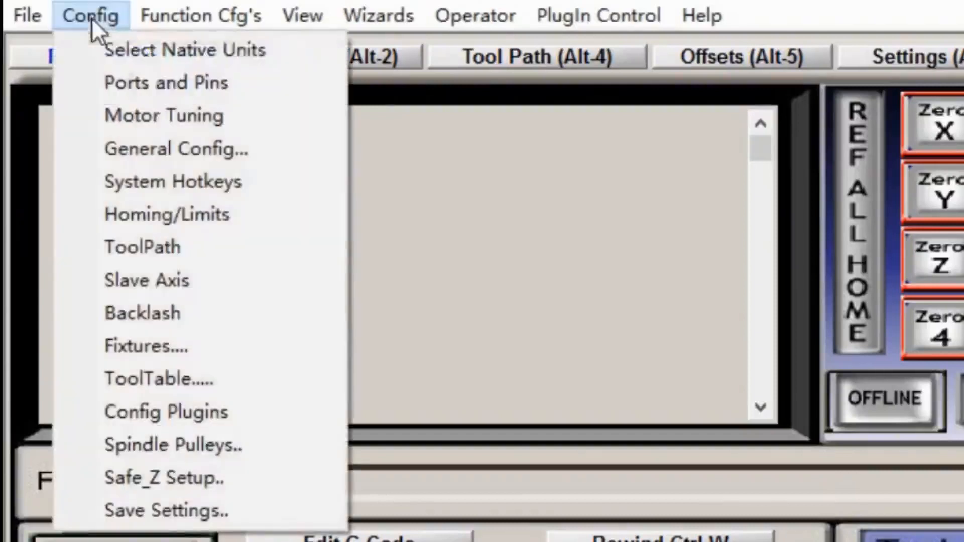
left_click(153, 85)
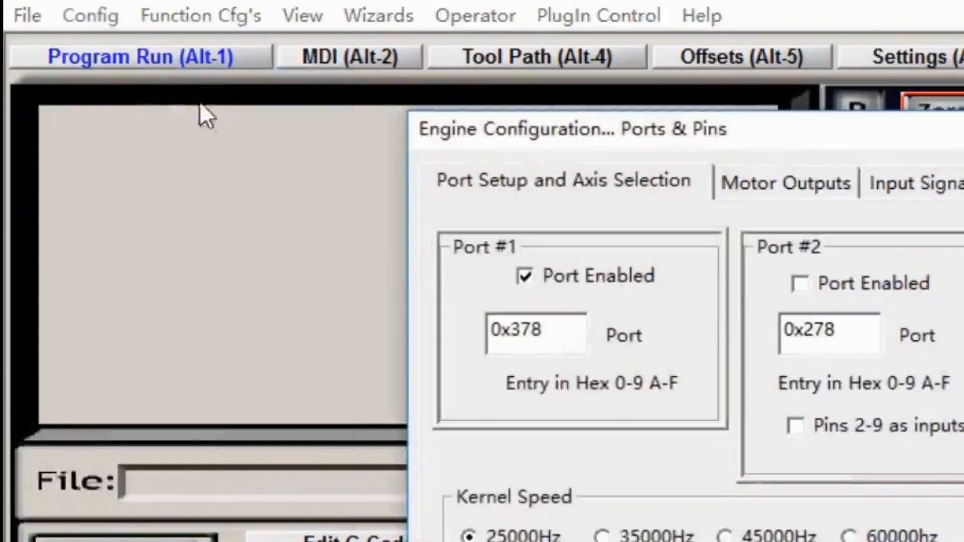
left_click(905, 186)
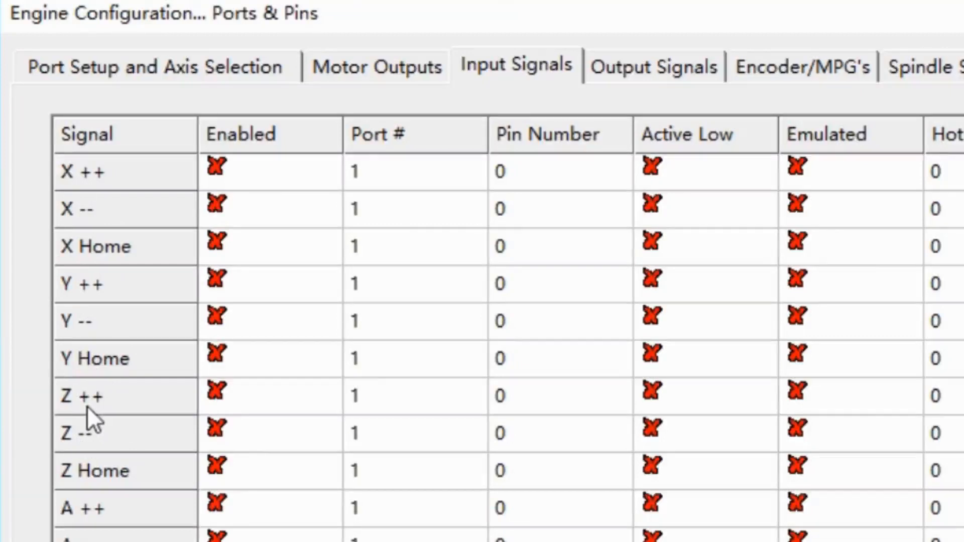
left_click(253, 170)
left_click(246, 209)
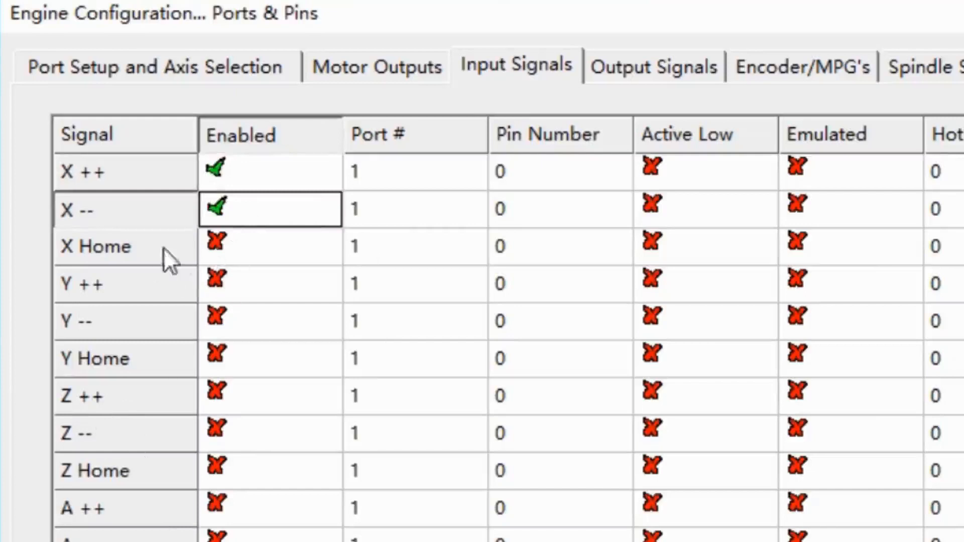
left_click(266, 281)
left_click(255, 319)
left_click(244, 394)
left_click(235, 433)
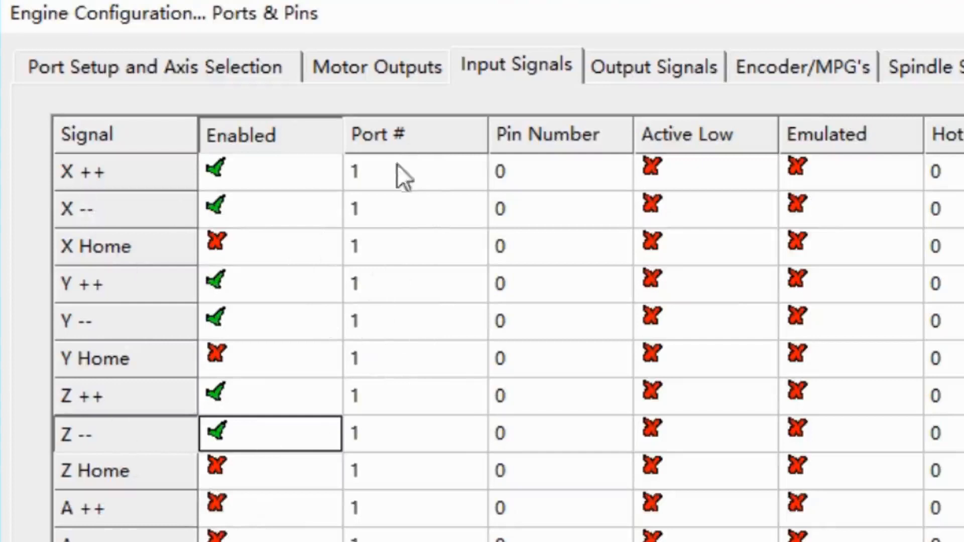
- Set the pin number of the X++ and X-- input signals to 11
left_click(527, 173)
key("BackSpace")
type("11")
left_click(557, 196)
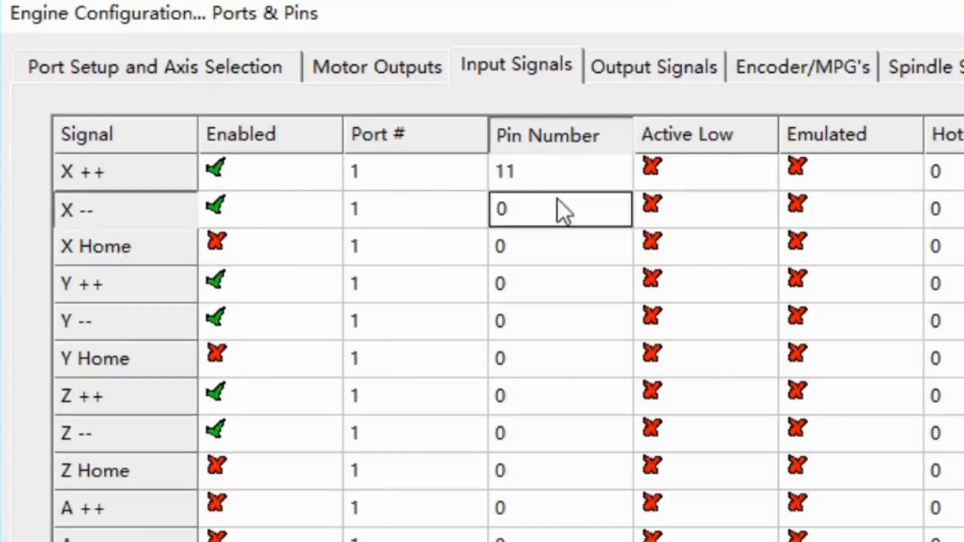
key("BackSpace")
type("11")
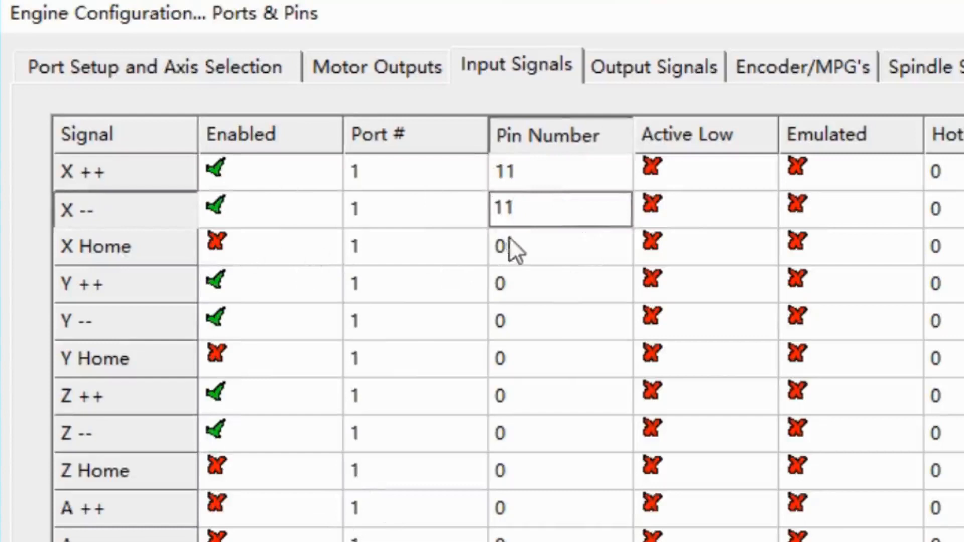
- Set the pin number of the Y++ and Y-- input signals to 12
left_click(535, 294)
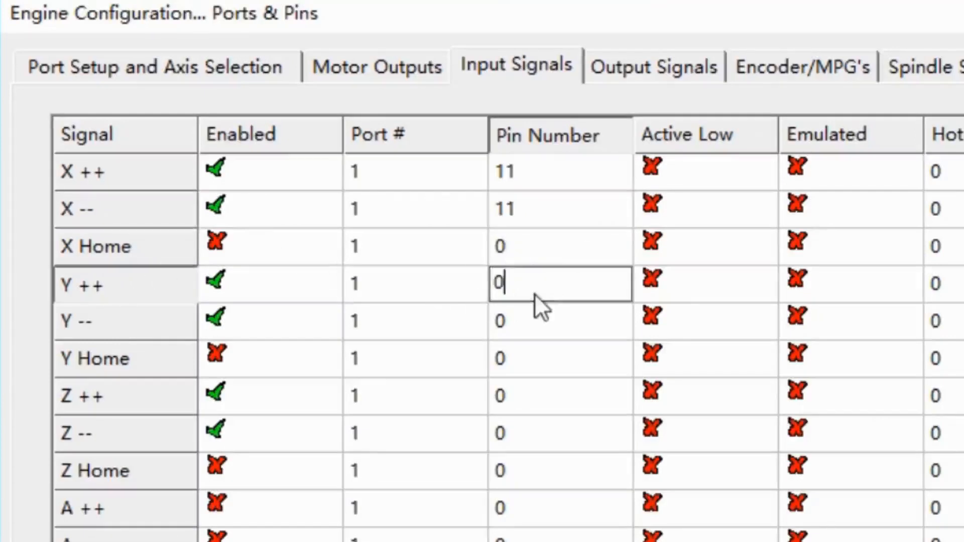
key("BackSpace")
type("12")
left_click(577, 325)
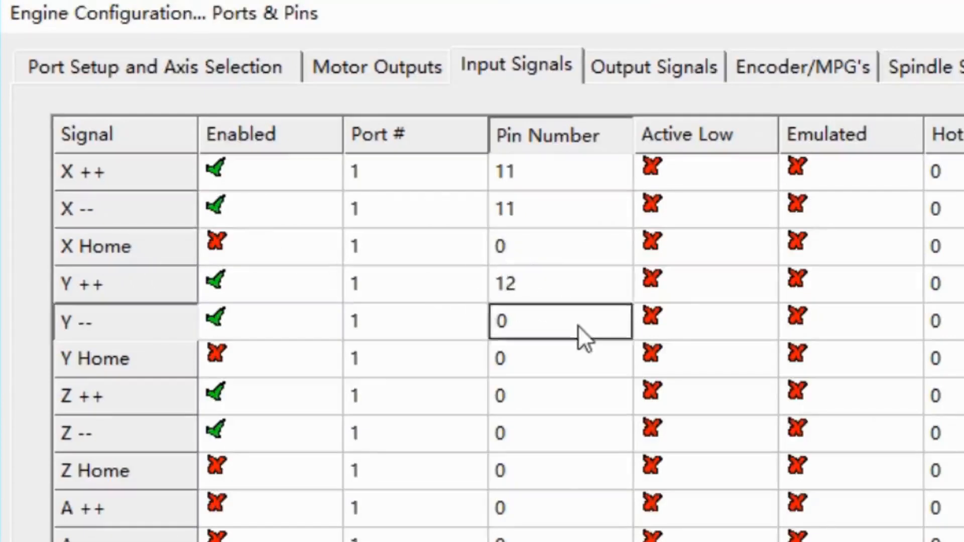
key("BackSpace")
type("12")
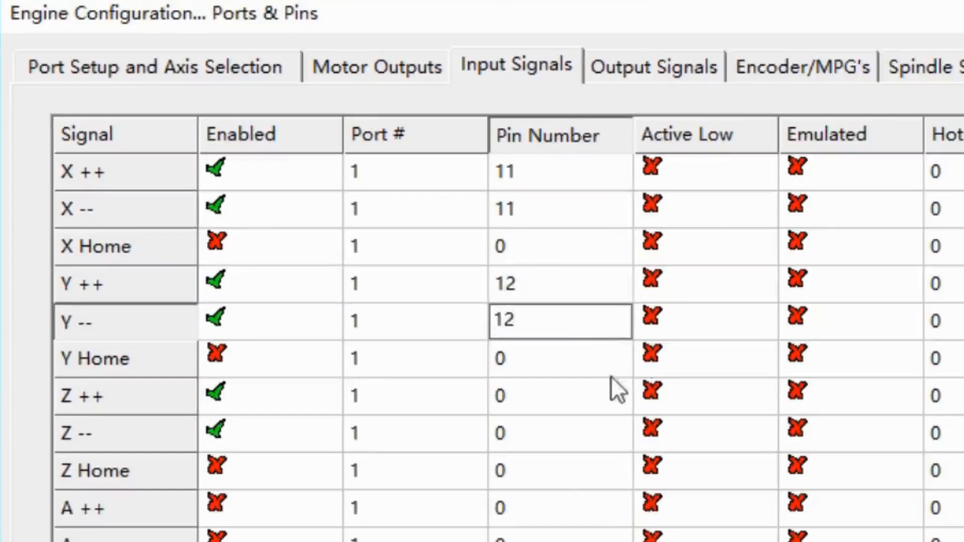
- Set the pin number of the Z++ and Z-- input signals to 13
left_click(561, 396)
key("BackSpace")
type("13")
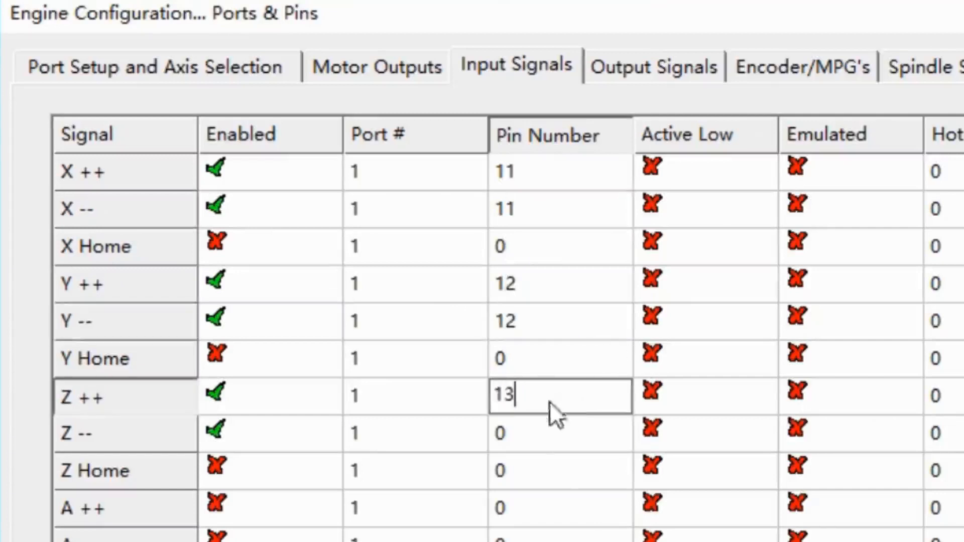
left_click(540, 432)
key("BackSpace")
type("13")
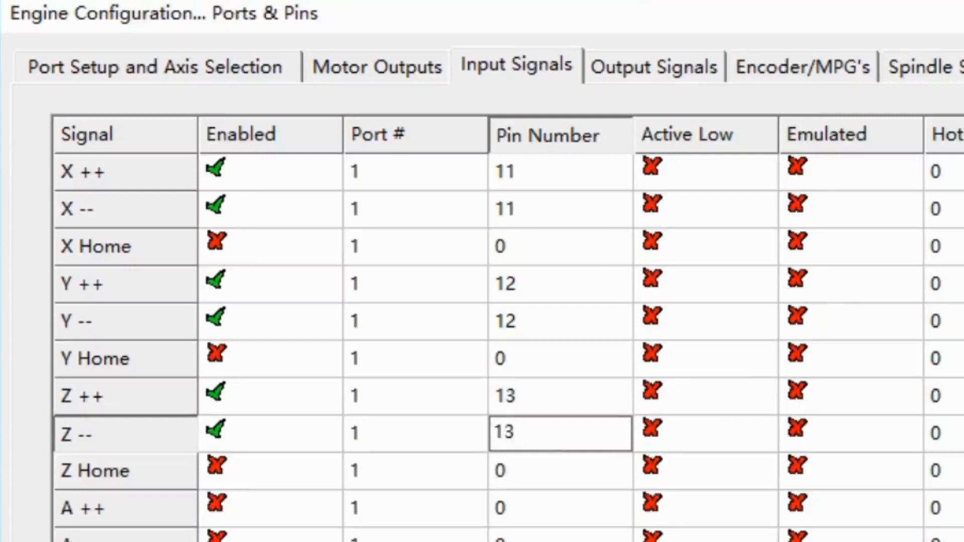
- Turn on Active Low for the X++, X--, Y++, Y--, Z++ and Z-- input signals
left_click(729, 173)
left_click(723, 198)
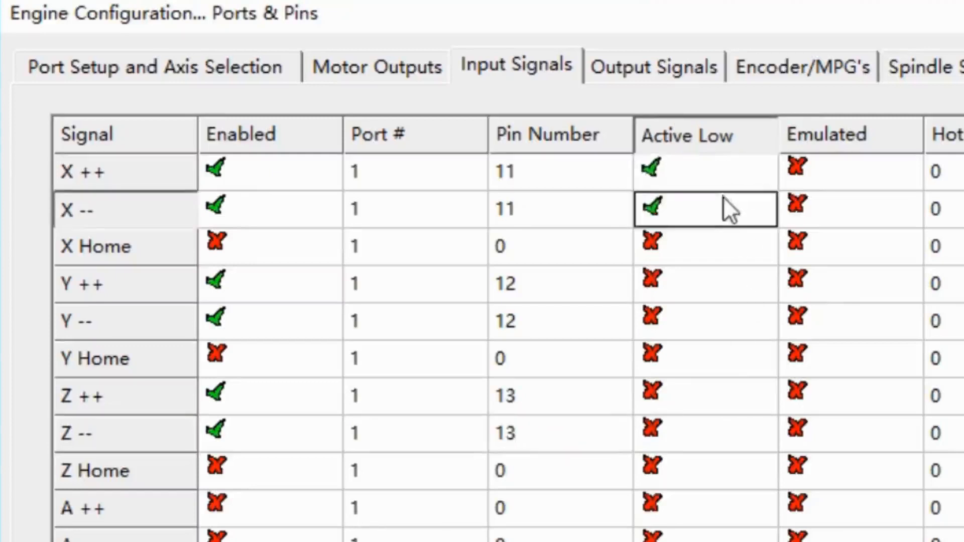
left_click(655, 287)
left_click(671, 324)
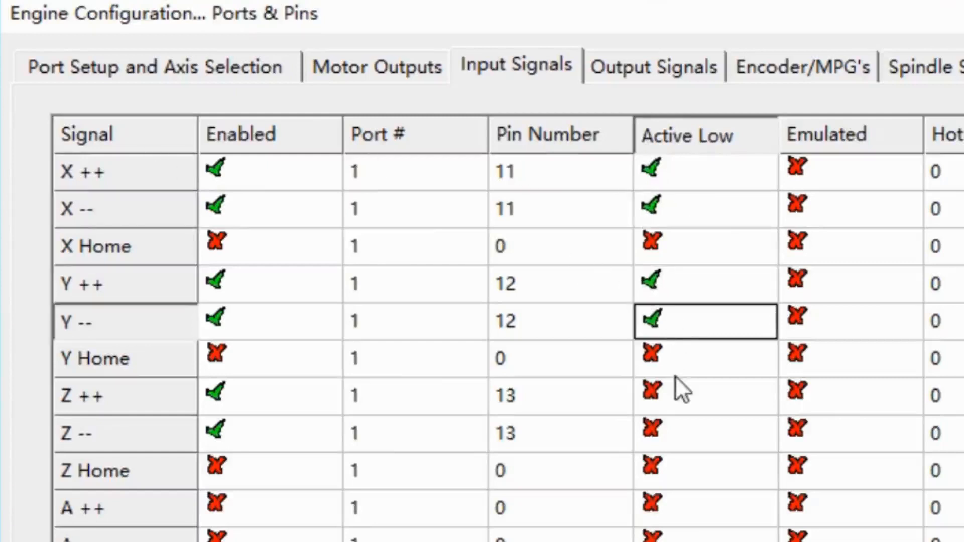
left_click(677, 387)
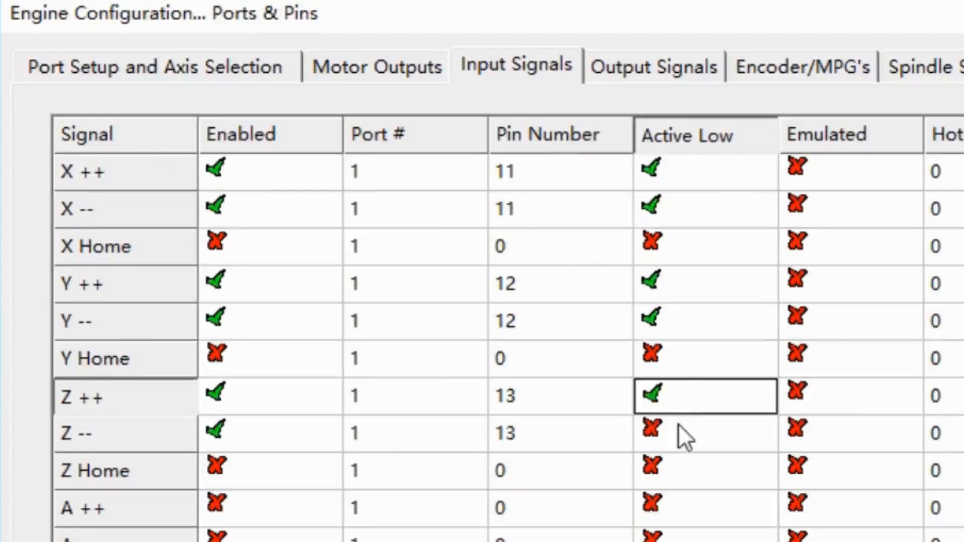
left_click(679, 424)
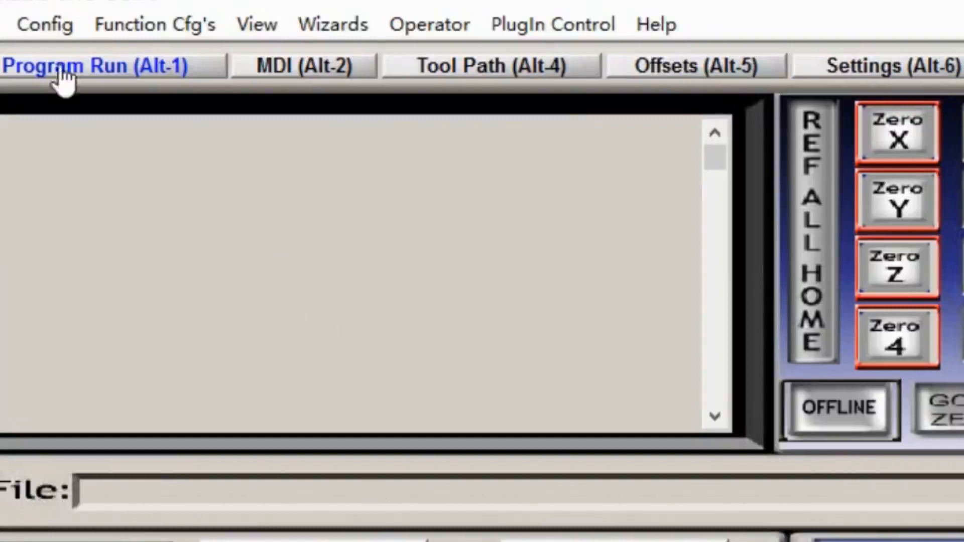
- Enable the Enable3, Enable4, Enable5 and Output #1 output signals in the Ports and Pins configuration
left_click(41, 30)
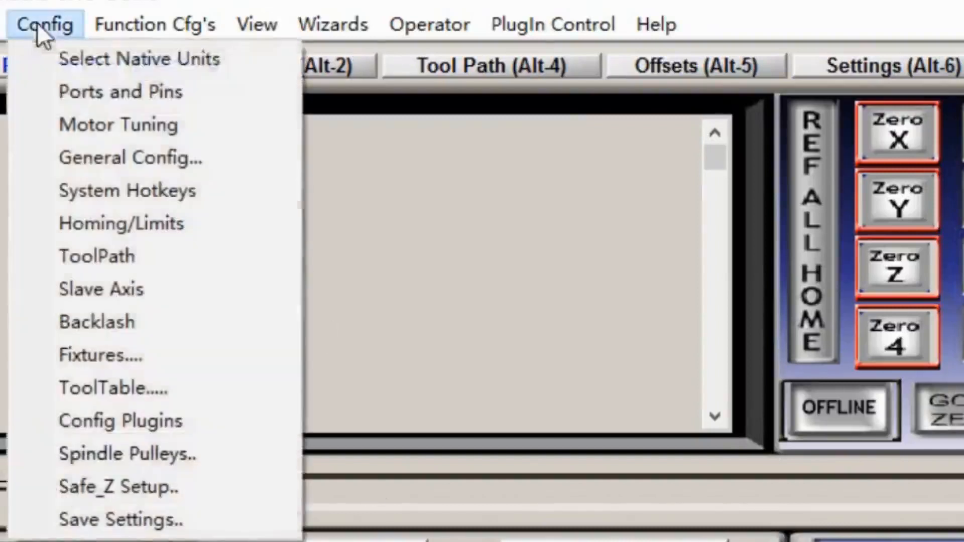
left_click(103, 82)
left_click(547, 18)
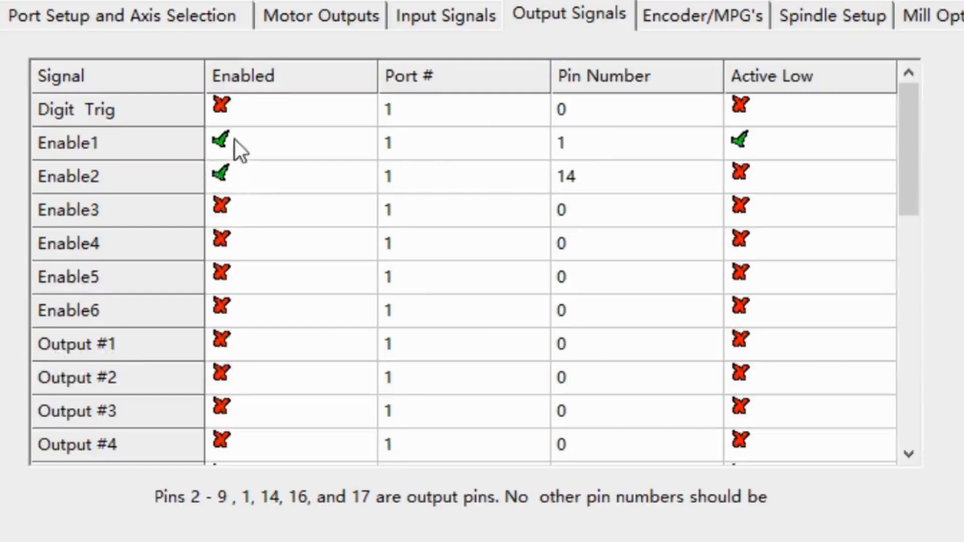
double_click(234, 210)
double_click(231, 246)
double_click(229, 275)
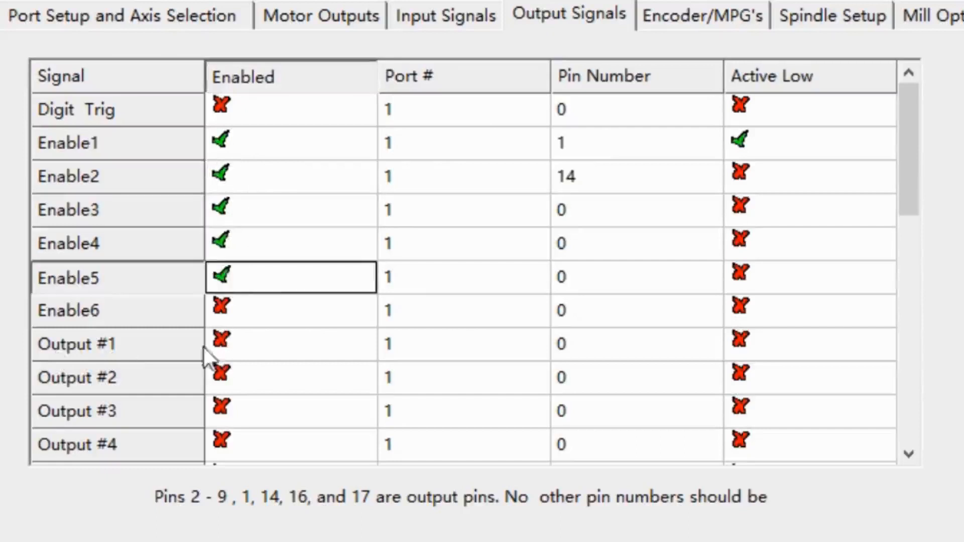
double_click(239, 349)
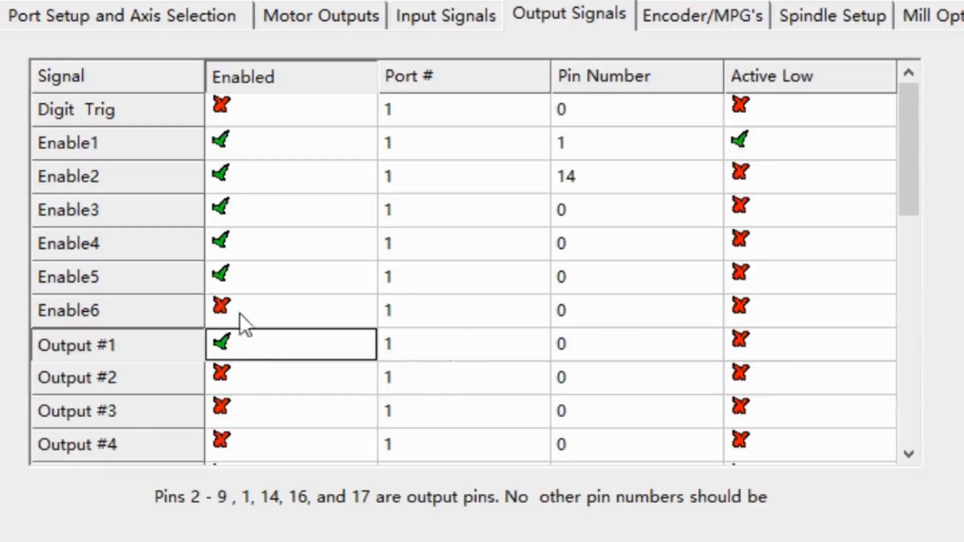
- Set the pin number of the Enable1, Enable3, Enable4 and Enable5 output signals to 14
left_click(591, 140)
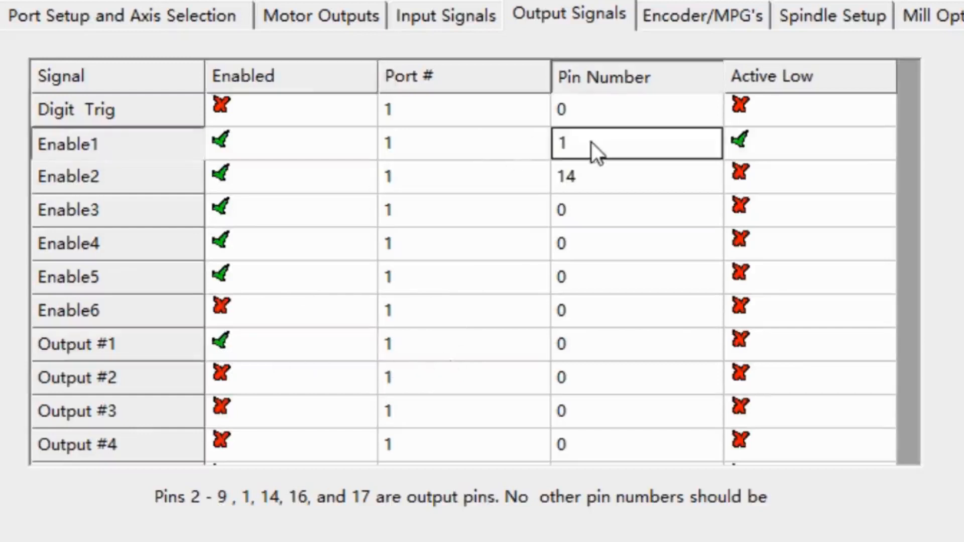
left_click(591, 141)
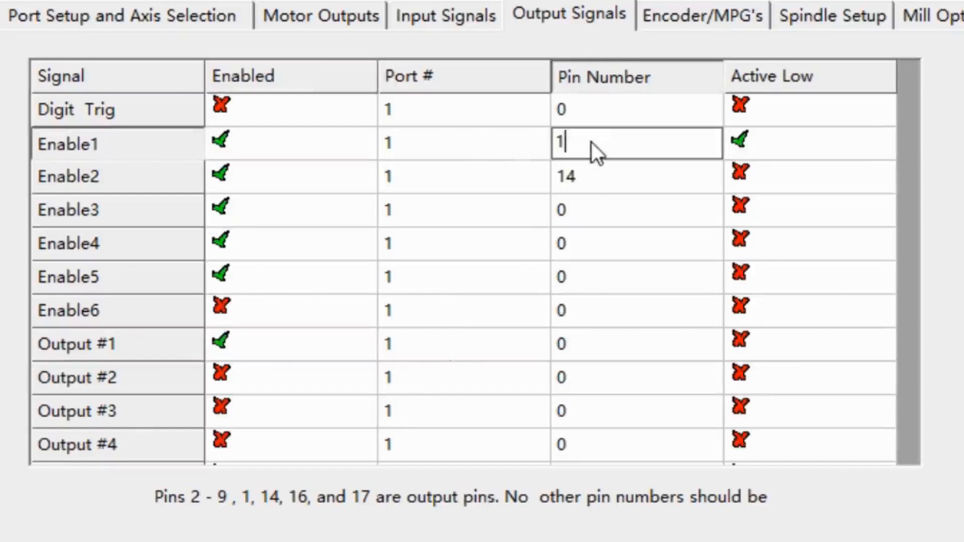
type("4")
left_click(660, 207)
left_click(660, 206)
key("BackSpace")
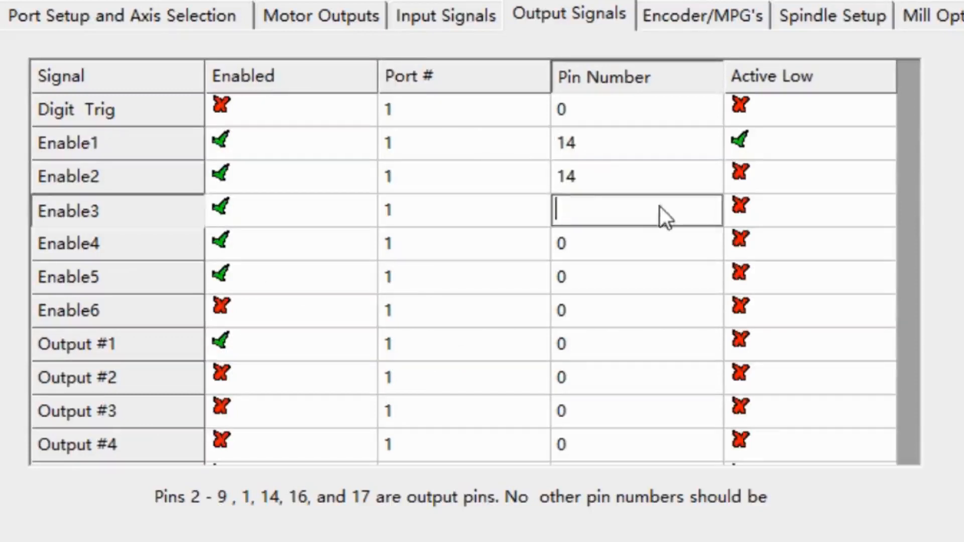
type("14")
left_click(616, 249)
key("BackSpace")
type("14")
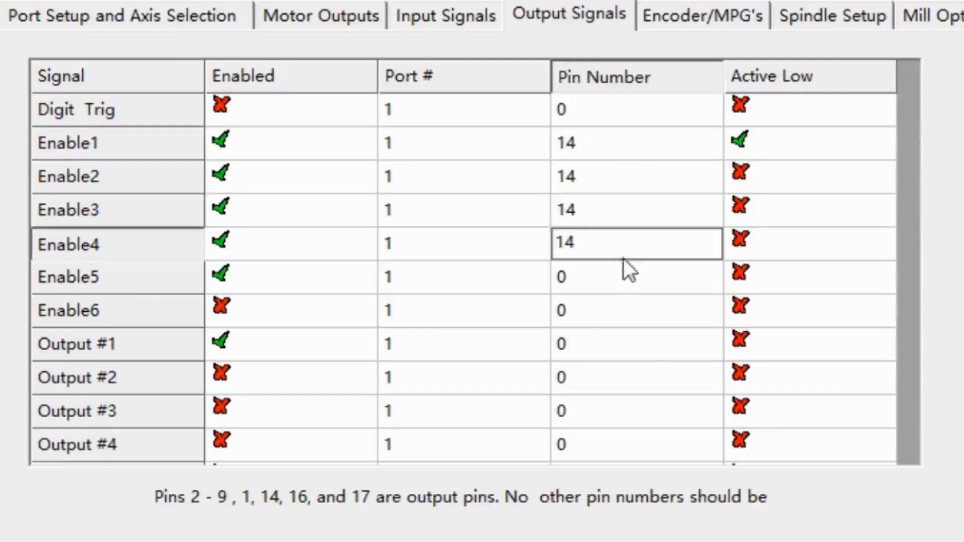
left_click(623, 282)
key("BackSpace")
type("14")
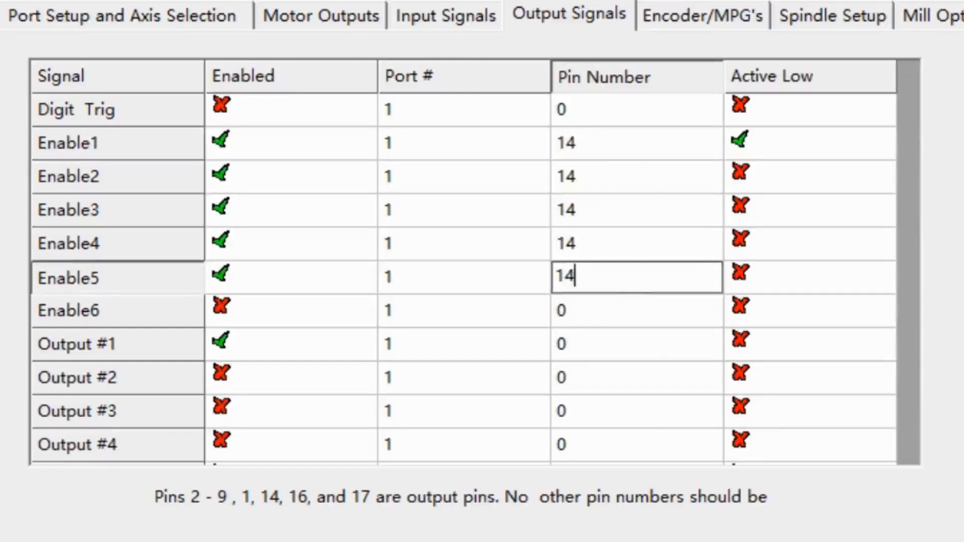
- Set the Output #1 pin number to 16 and switch Active Low for the Enable2, Enable3 and Output #1 signals
left_click(634, 346)
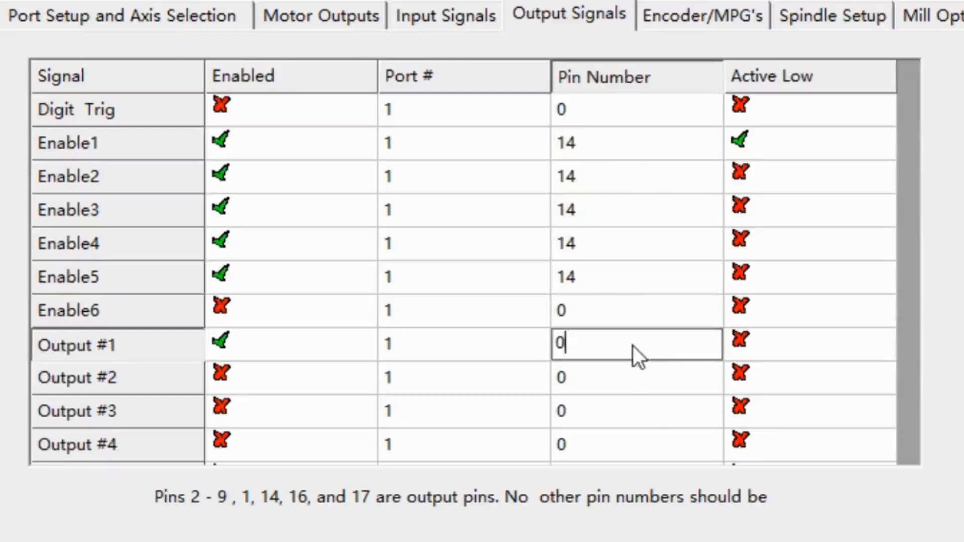
key("BackSpace")
type("16")
left_click(779, 171)
left_click(775, 209)
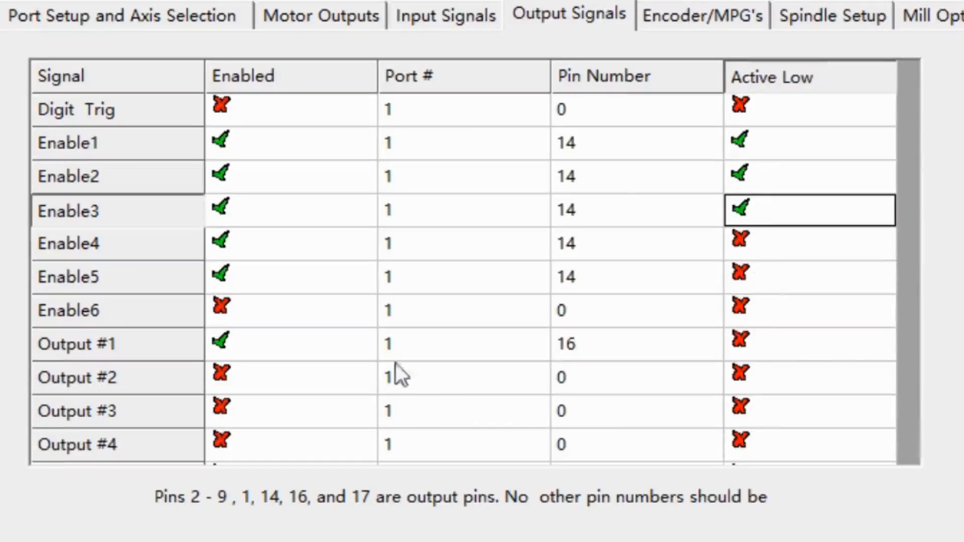
left_click(771, 343)
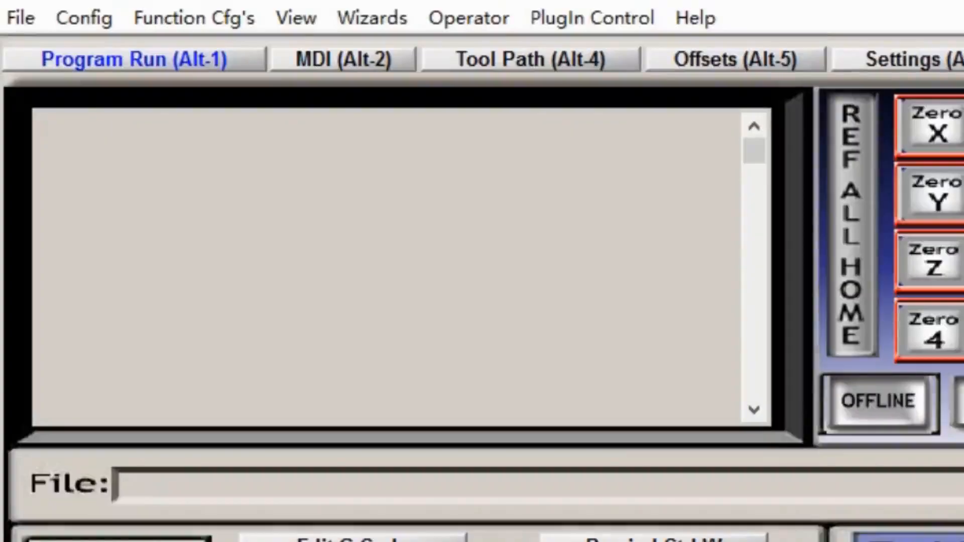
- Set the X axis to 400 steps per unit and a velocity of 2000 mm per minute in Motor Tuning
left_click(96, 17)
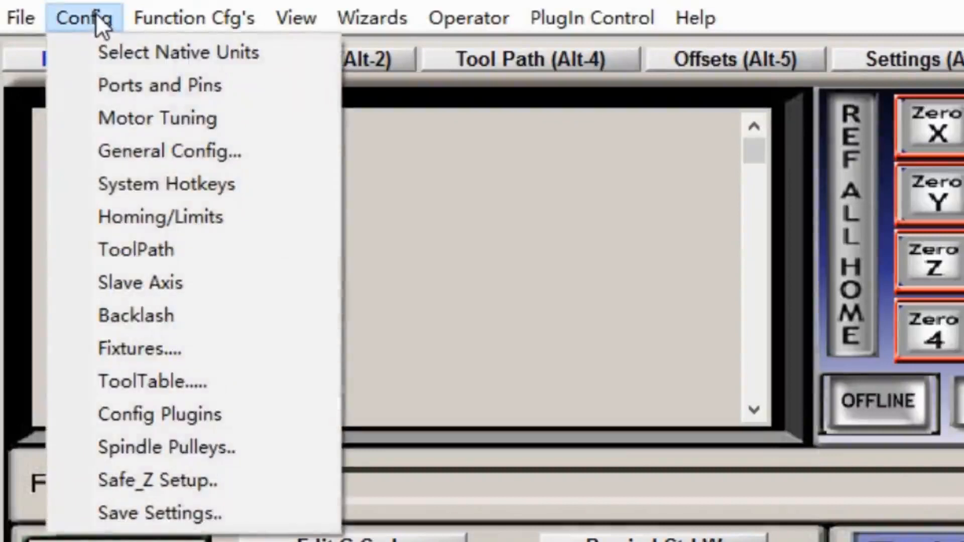
left_click(110, 119)
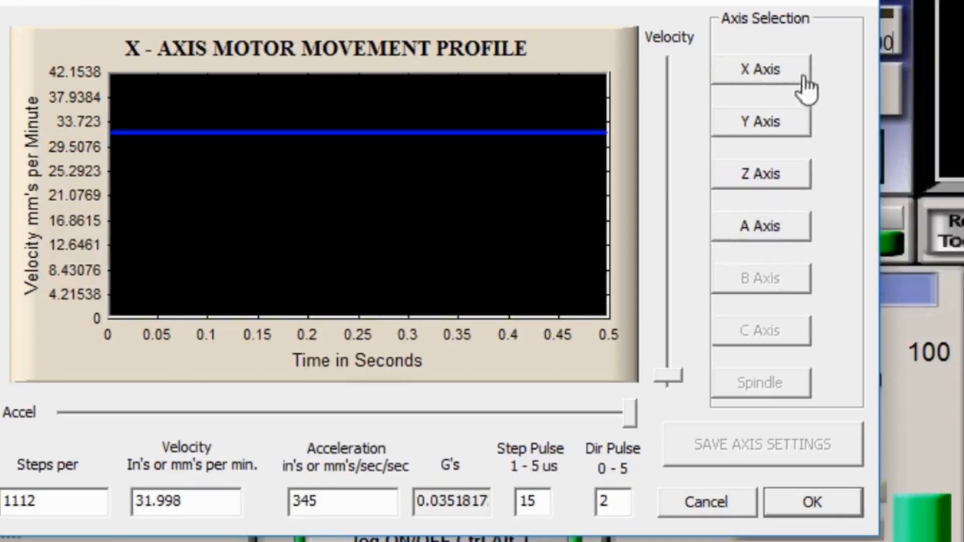
left_click(750, 80)
double_click(69, 501)
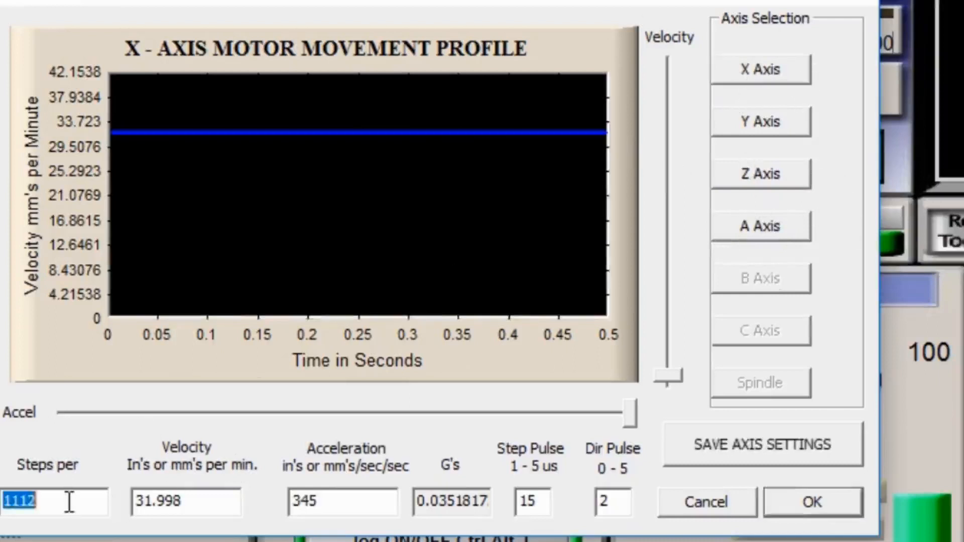
type("400")
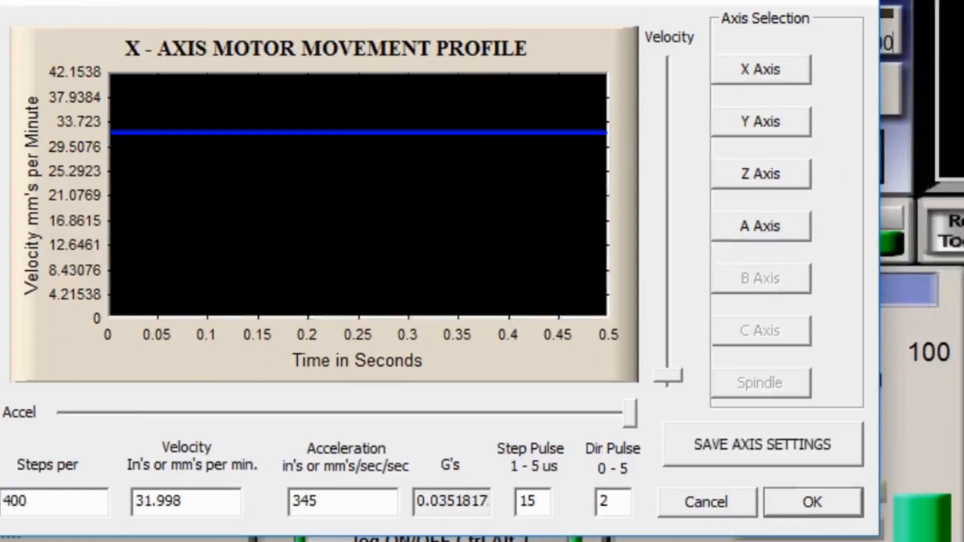
left_click(208, 504)
double_click(208, 507)
type("2000")
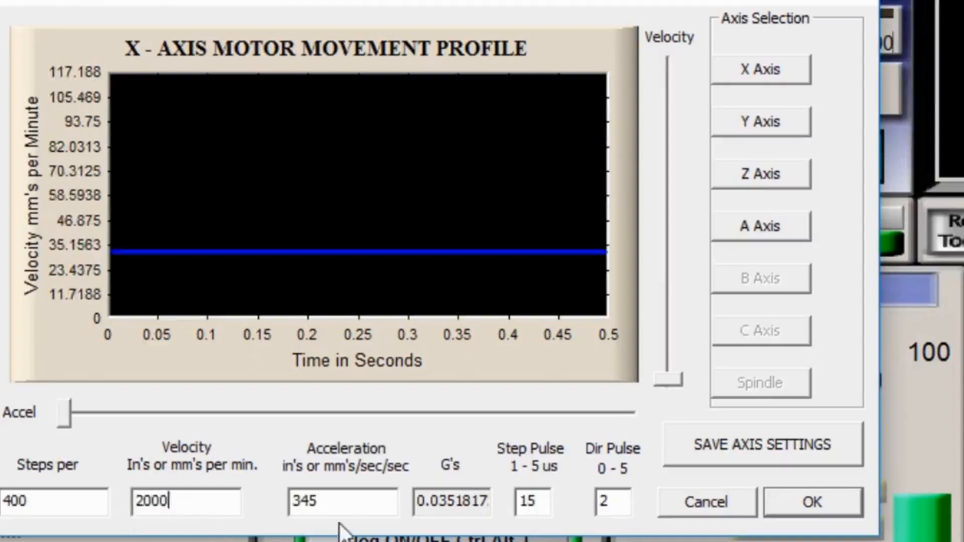
- Set the X axis acceleration to 300, the step pulse and dir pulse to 5, and save the axis settings
left_click(353, 505)
double_click(354, 506)
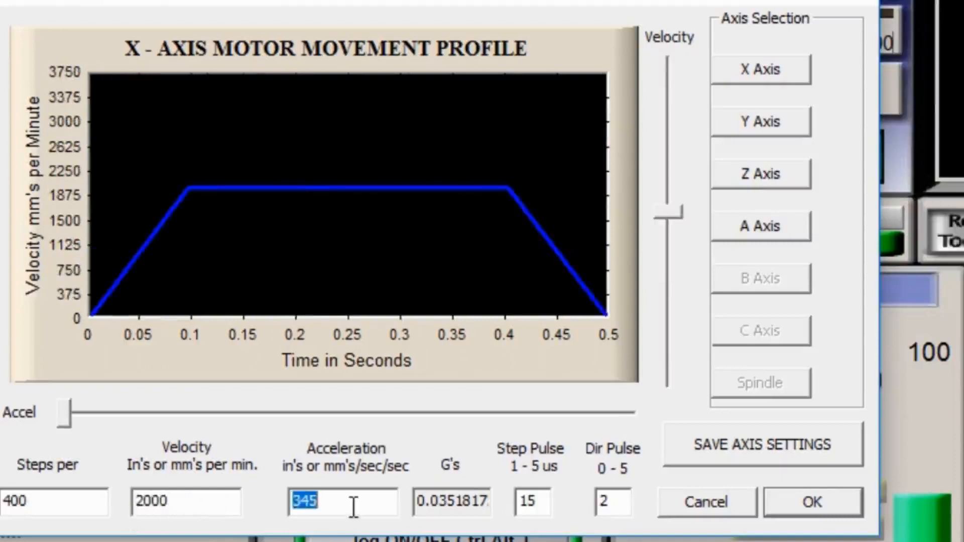
type("300")
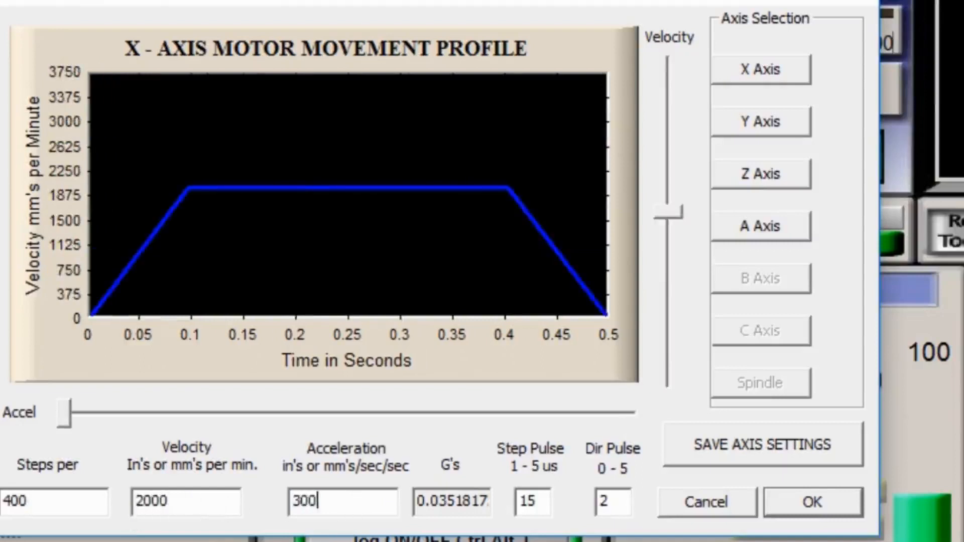
left_click(544, 499)
double_click(544, 499)
type("5")
double_click(619, 501)
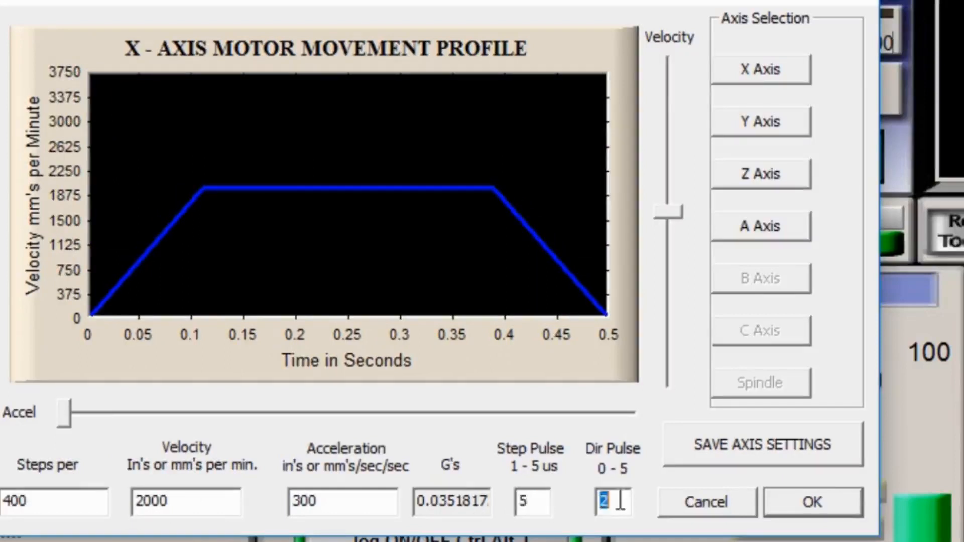
type("5")
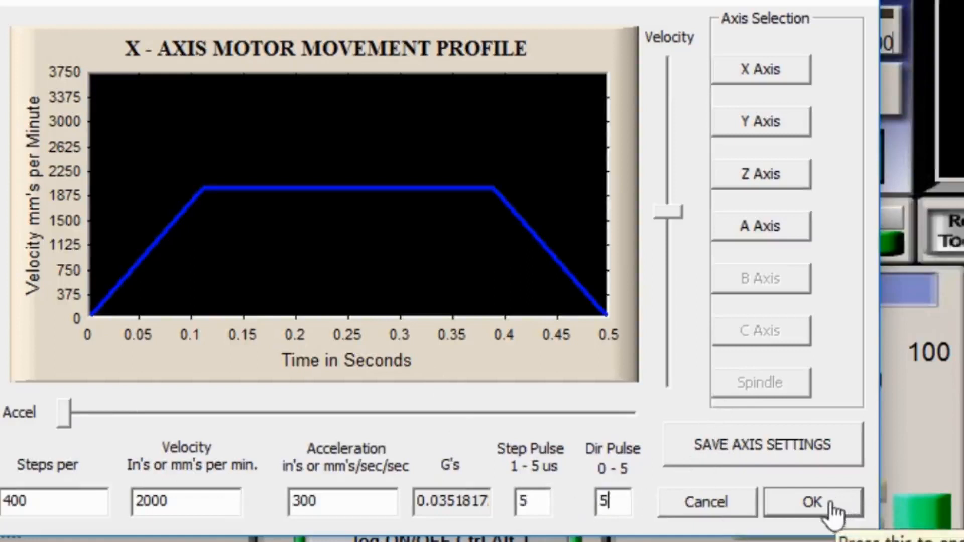
left_click(775, 465)
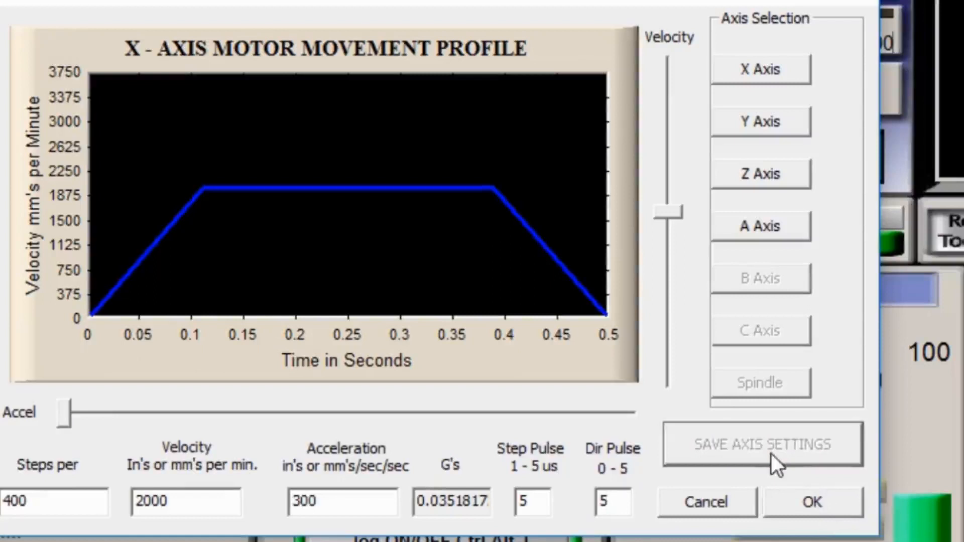
- Set the Y axis to 400 steps per unit and a velocity of 2000 mm per minute
left_click(758, 125)
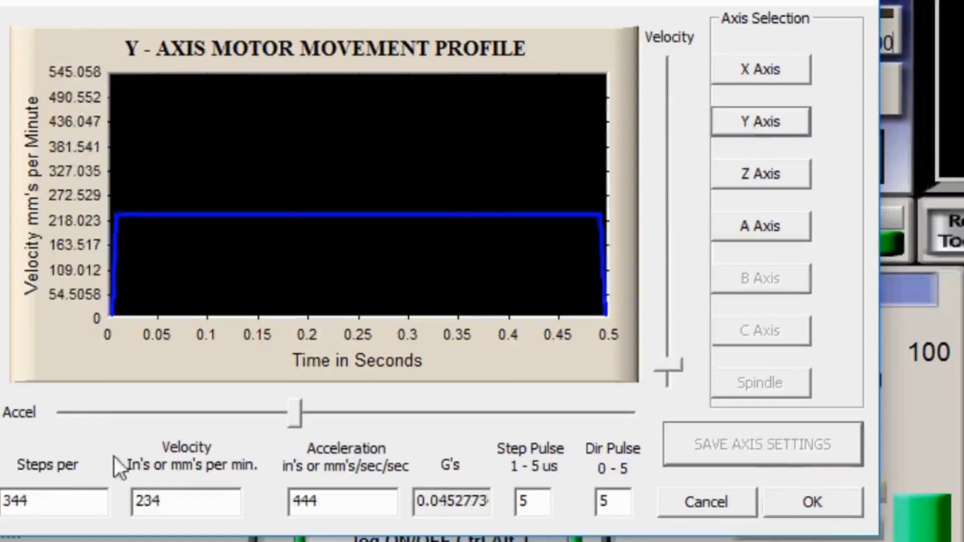
double_click(71, 500)
type("400")
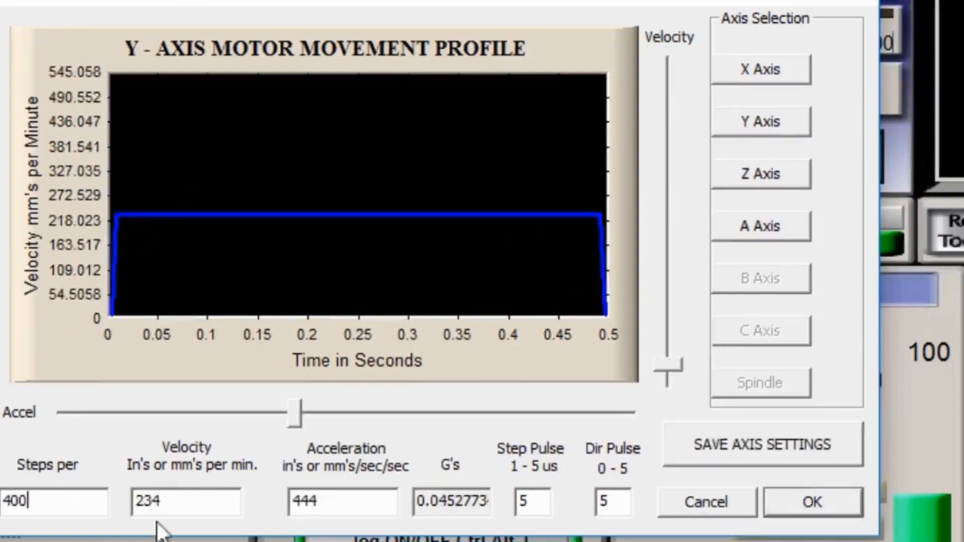
double_click(188, 502)
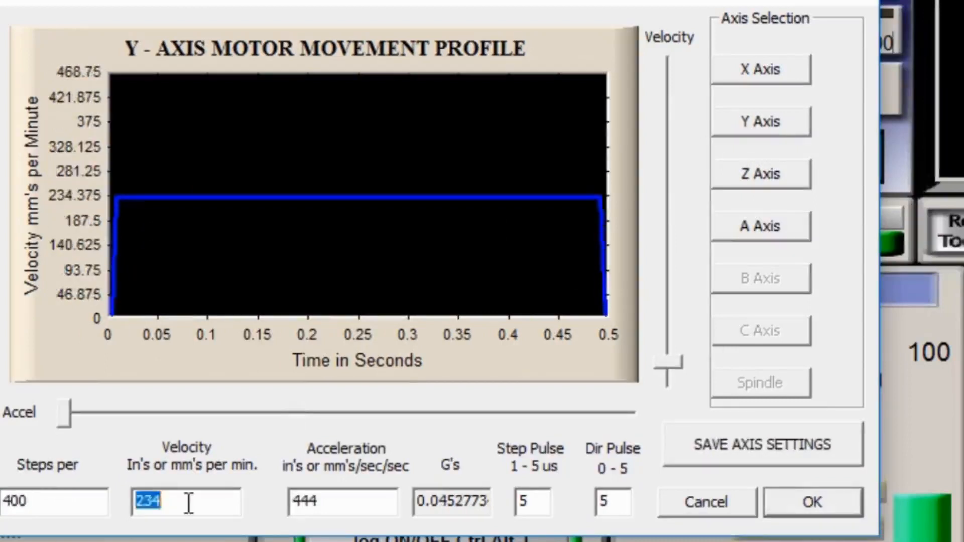
type("2000")
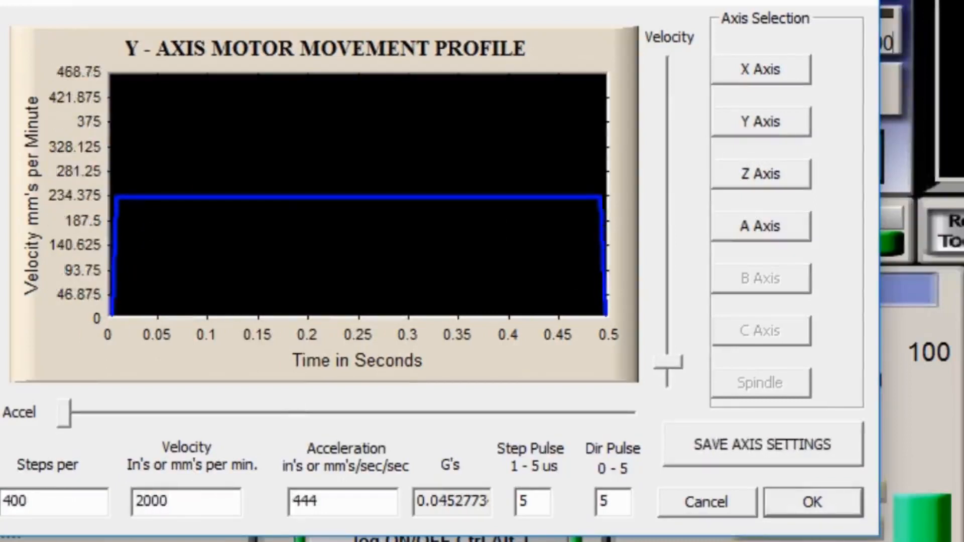
- Set the Y axis acceleration to 300 and save the axis settings
double_click(331, 500)
type("00")
key("BackSpace")
key("BackSpace")
type("300")
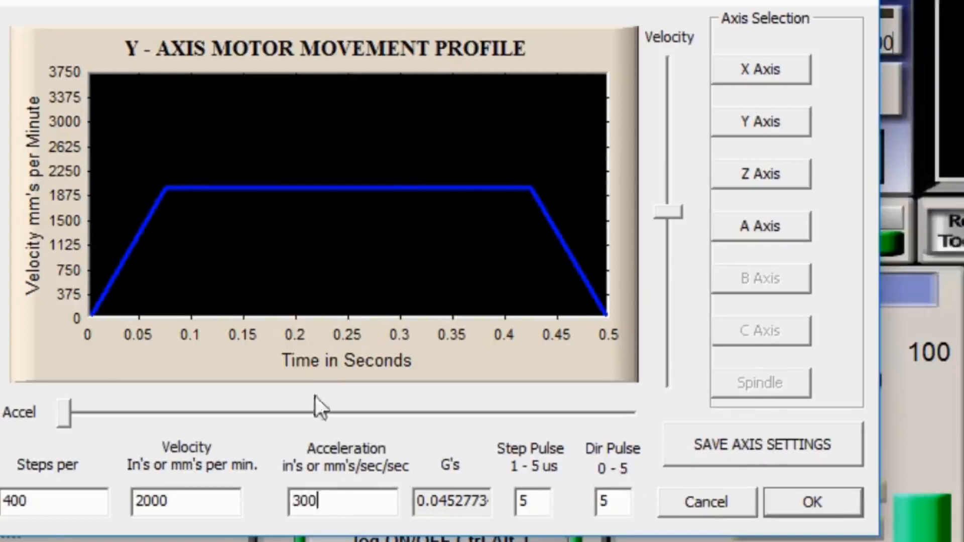
left_click(721, 447)
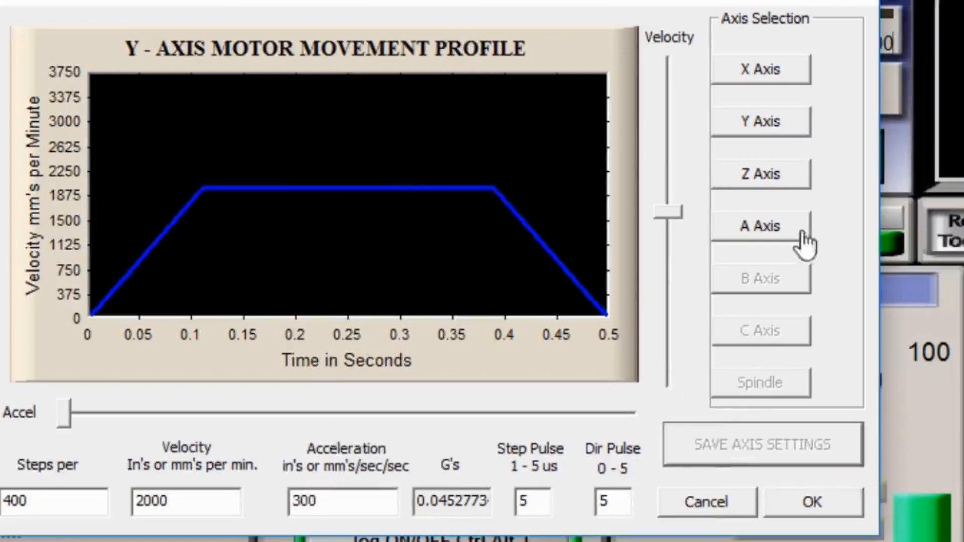
- Set the Z axis to 400 steps per unit and a velocity of 2000 mm per minute
left_click(762, 191)
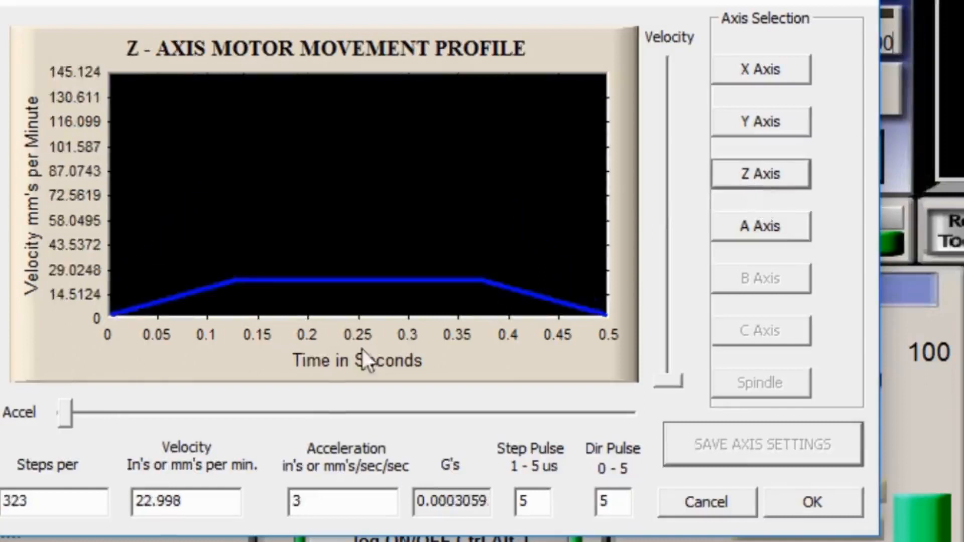
double_click(66, 500)
type("400")
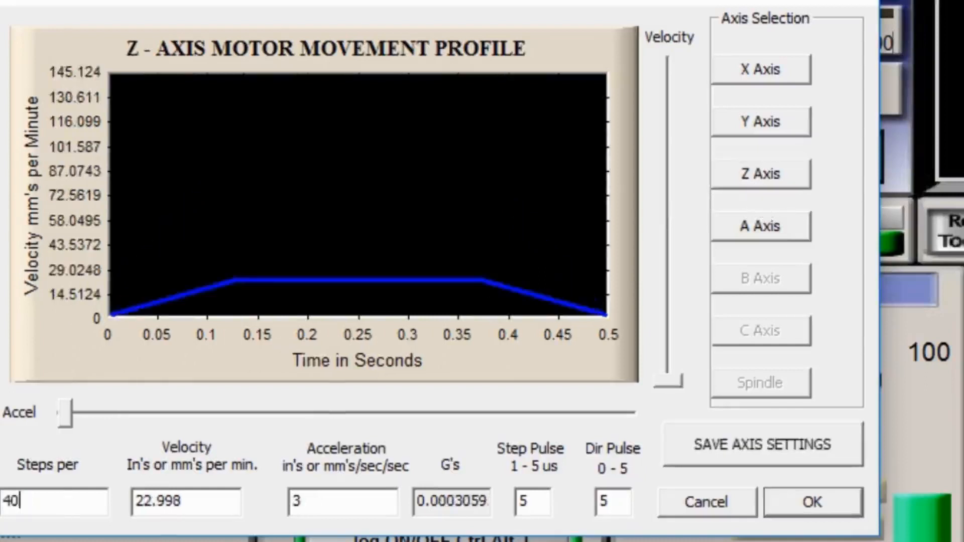
double_click(197, 504)
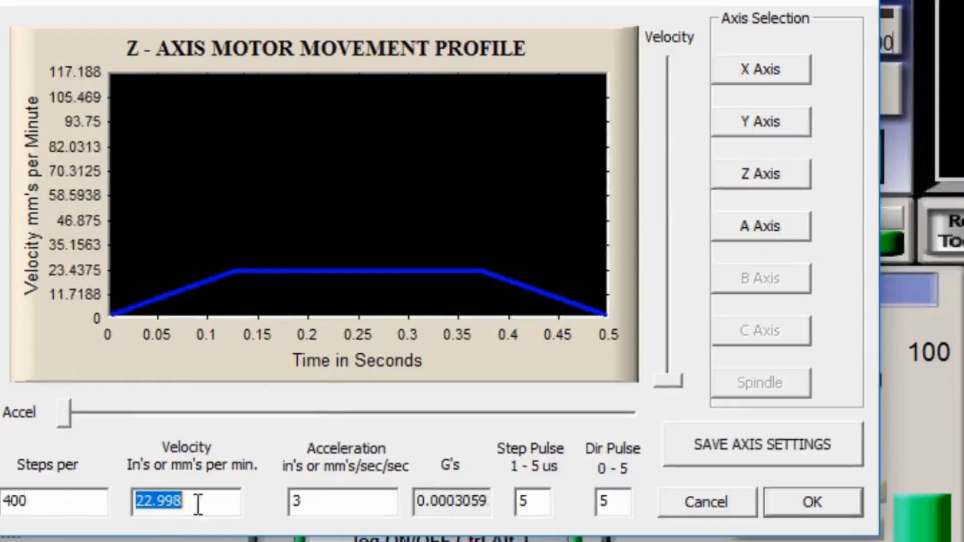
type("2000")
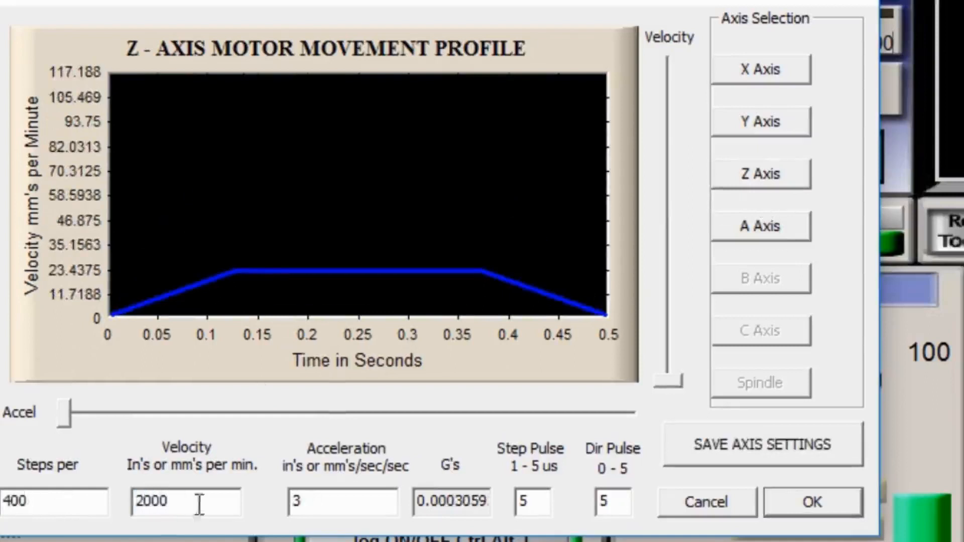
- Set the Z axis acceleration to 300 and save the axis settings
left_click(340, 507)
left_click_drag(399, 498, 179, 500)
type("300333")
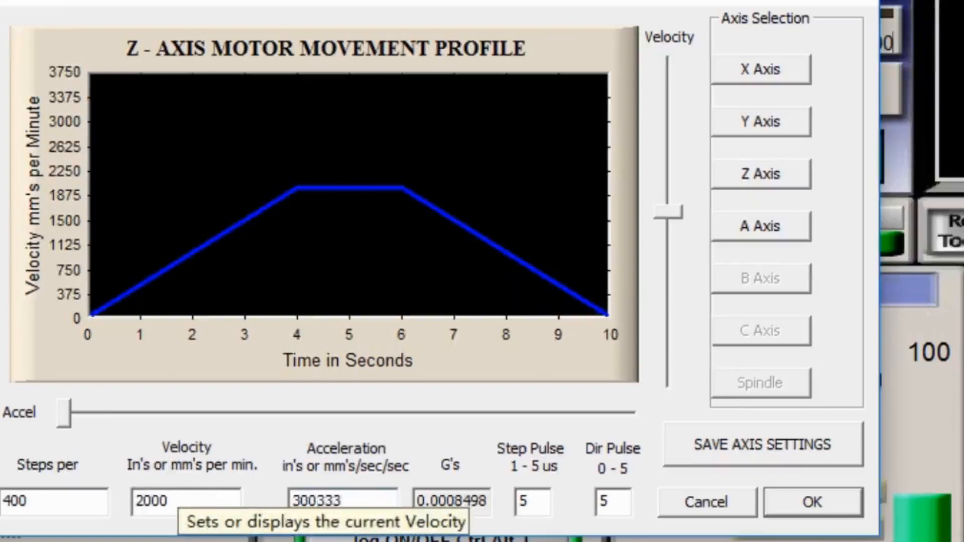
key("End")
key("BackSpace")
key("BackSpace")
key("BackSpace")
left_click(536, 501)
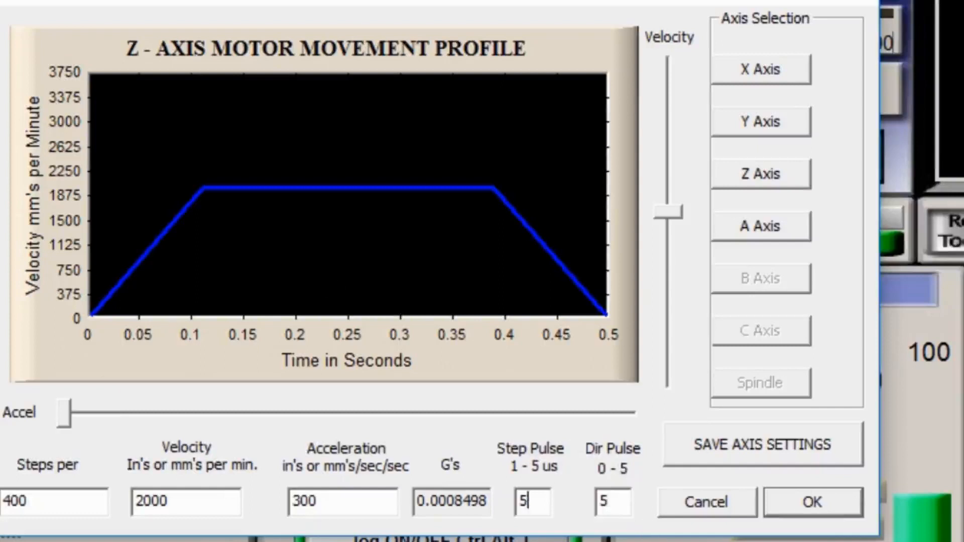
left_click(731, 455)
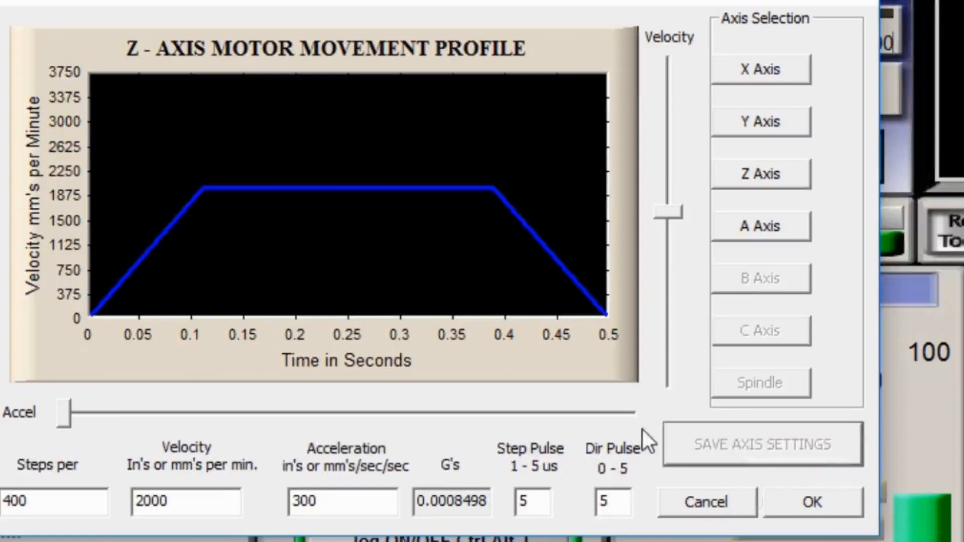
- Set the A axis to 13.3333 steps per unit, a velocity of 700 and an acceleration of 100
left_click(762, 232)
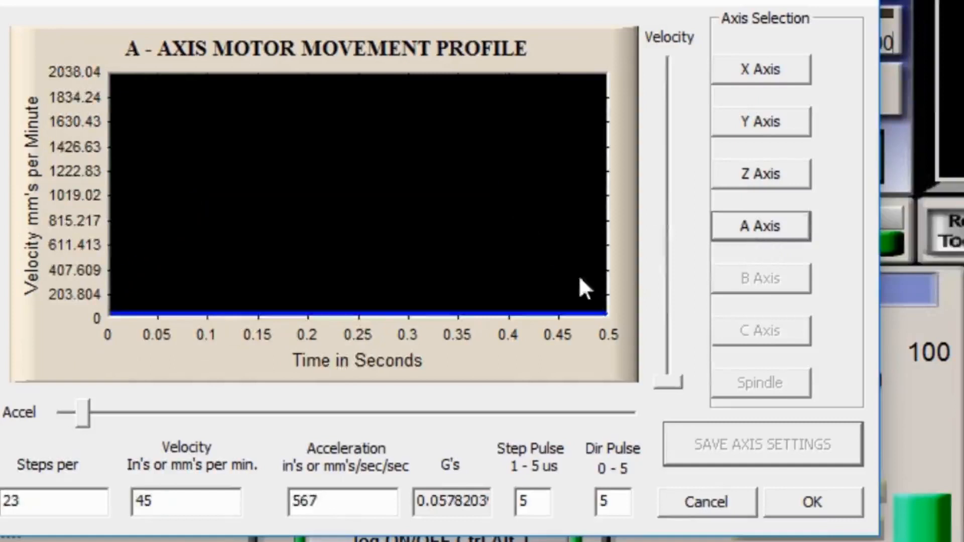
double_click(63, 502)
key("BackSpace")
type("13.3333")
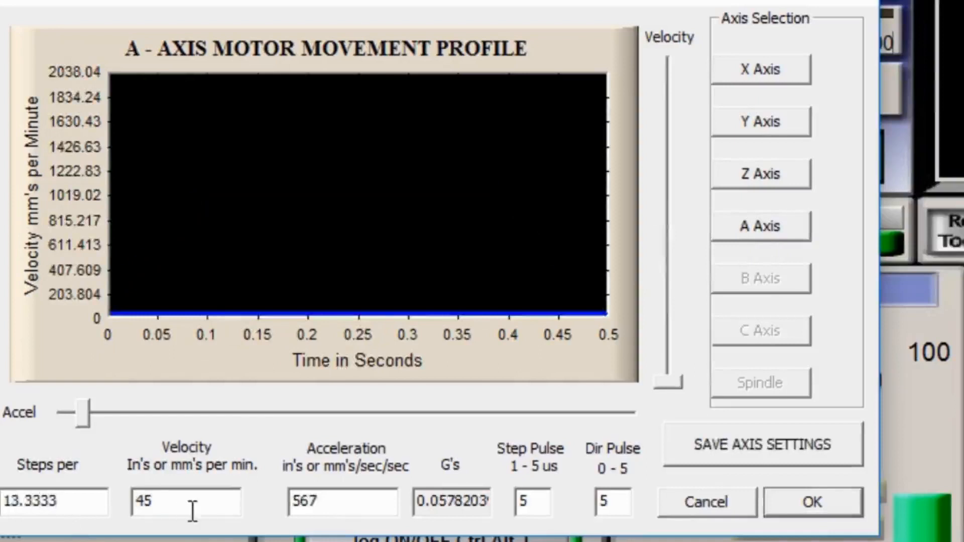
double_click(192, 511)
type("7")
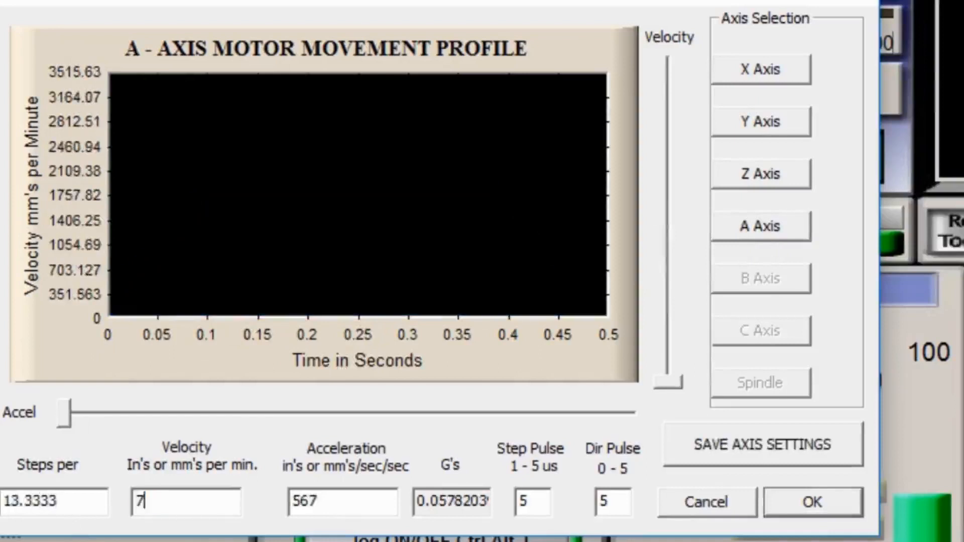
type("00")
left_click(341, 501)
double_click(341, 501)
type("100")
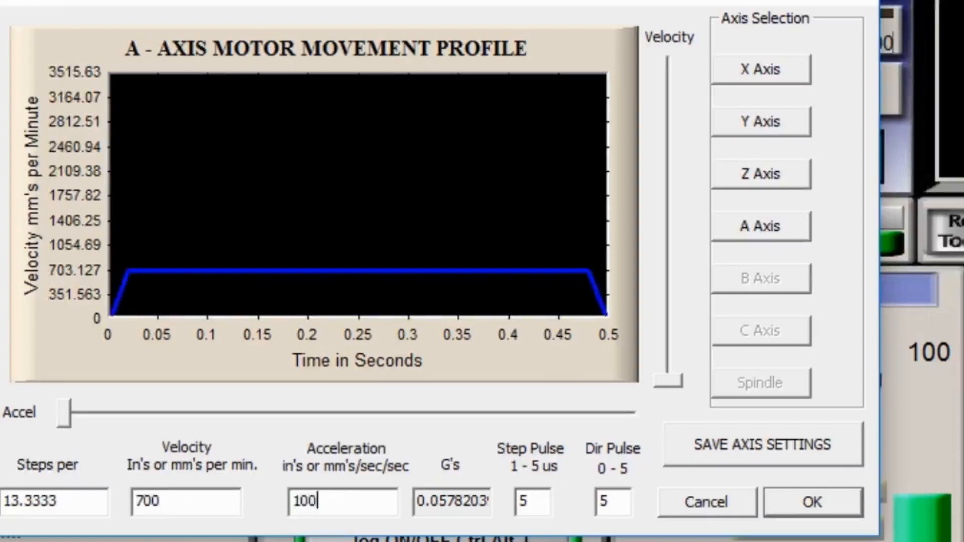
- Set the A axis step pulse and dir pulse to 1, save the axis settings and confirm the motor tuning
double_click(552, 500)
key("BackSpace")
type("1")
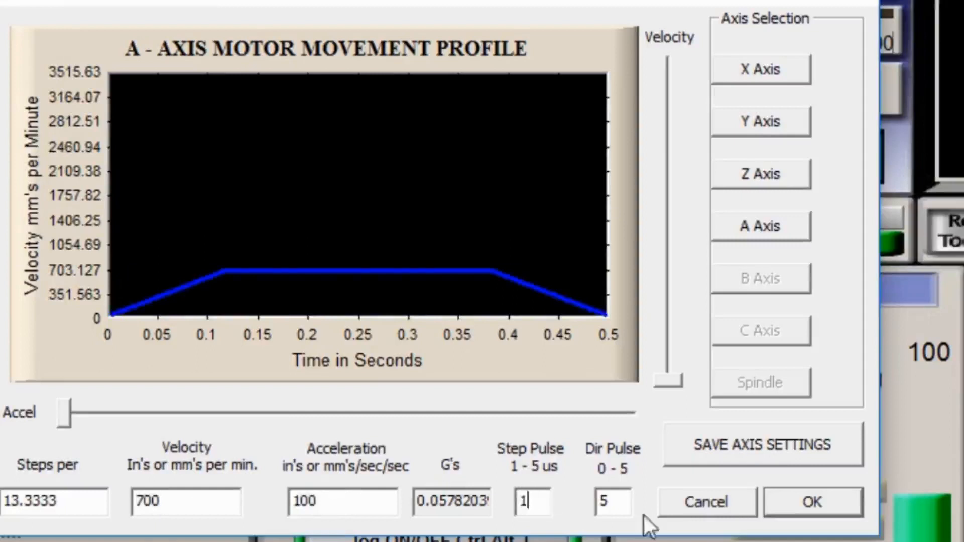
double_click(631, 508)
key("BackSpace")
type("1")
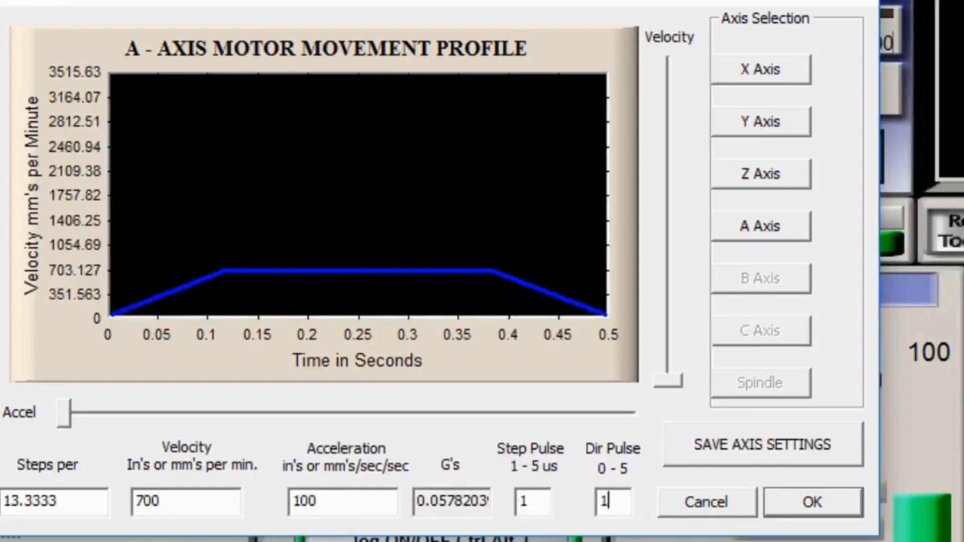
left_click(729, 448)
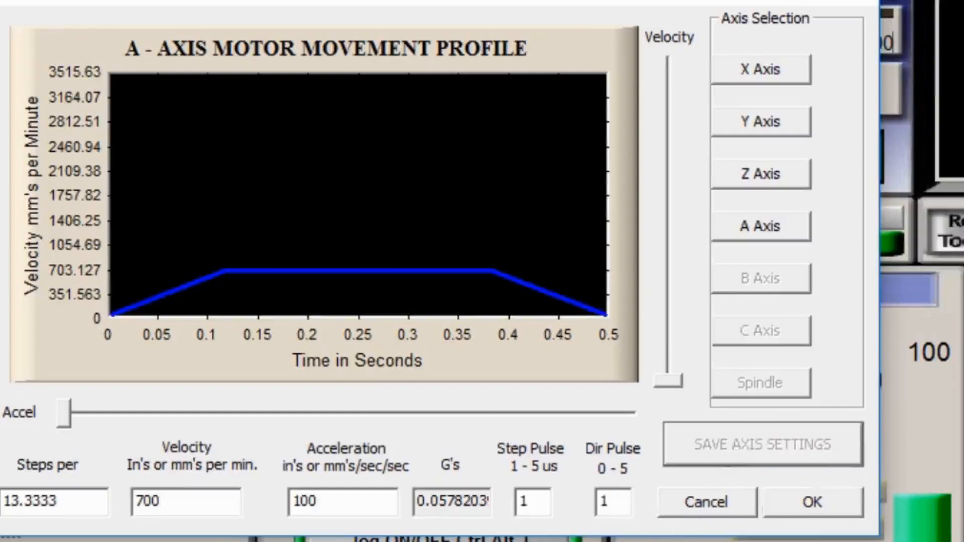
left_click(835, 515)
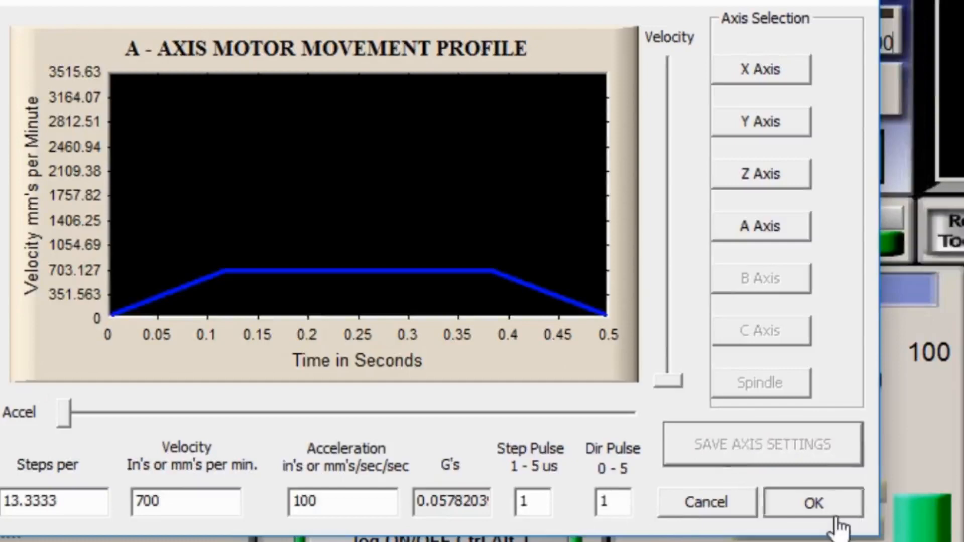